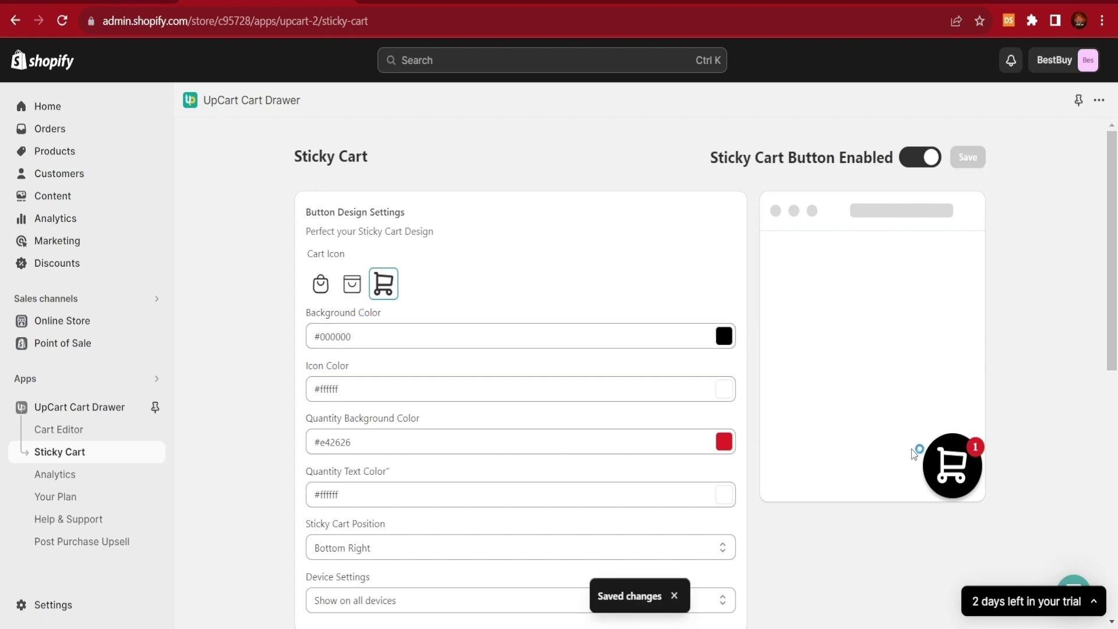
# Step: Set the sticky cart button's background color to bright blue #0d97f5
pyautogui.click(724, 336)
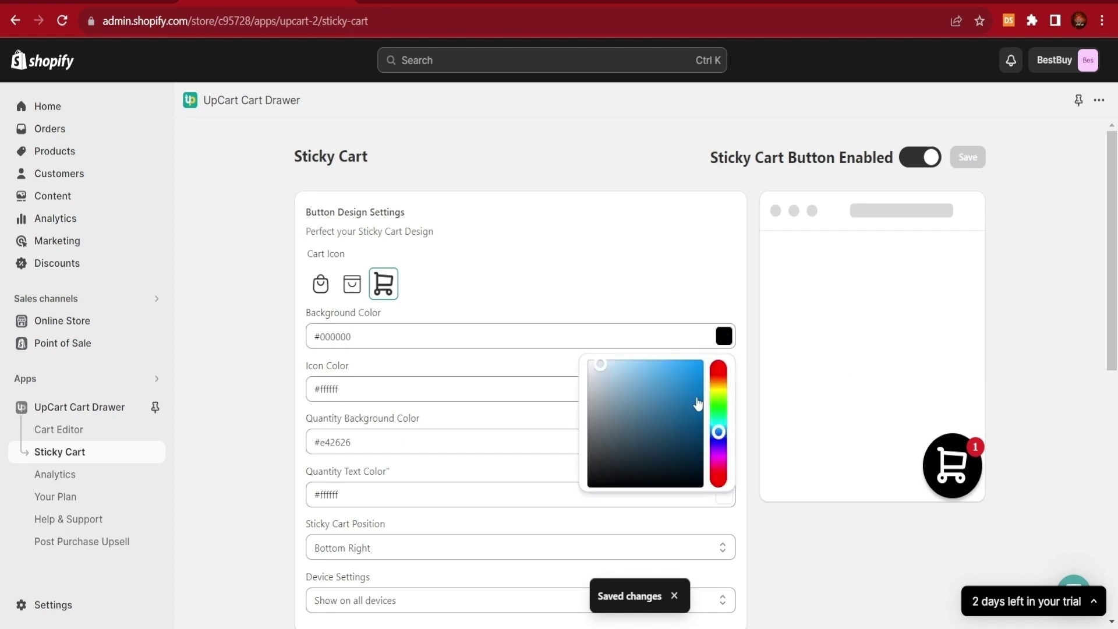
pyautogui.click(698, 365)
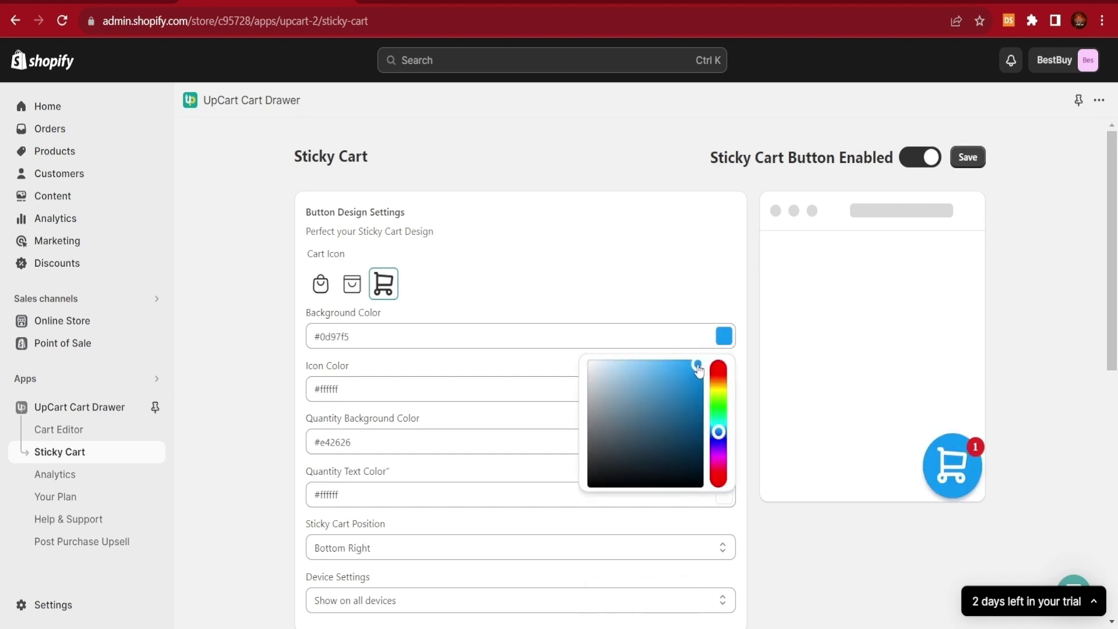
pyautogui.click(707, 311)
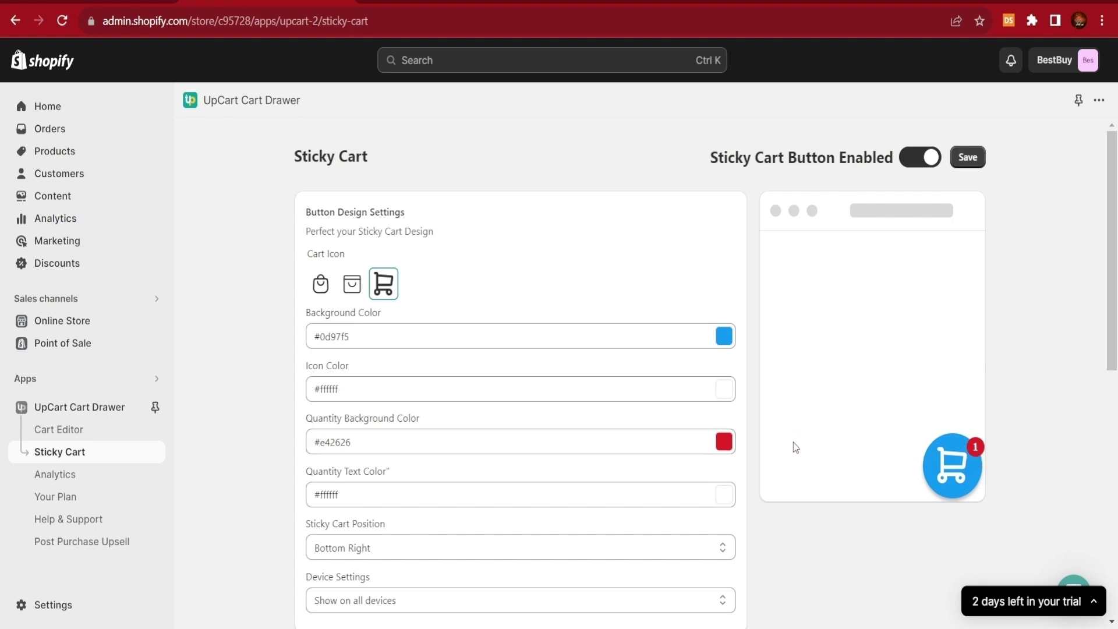
# Step: Set the sticky cart button's background color to near-black #161616
pyautogui.click(727, 344)
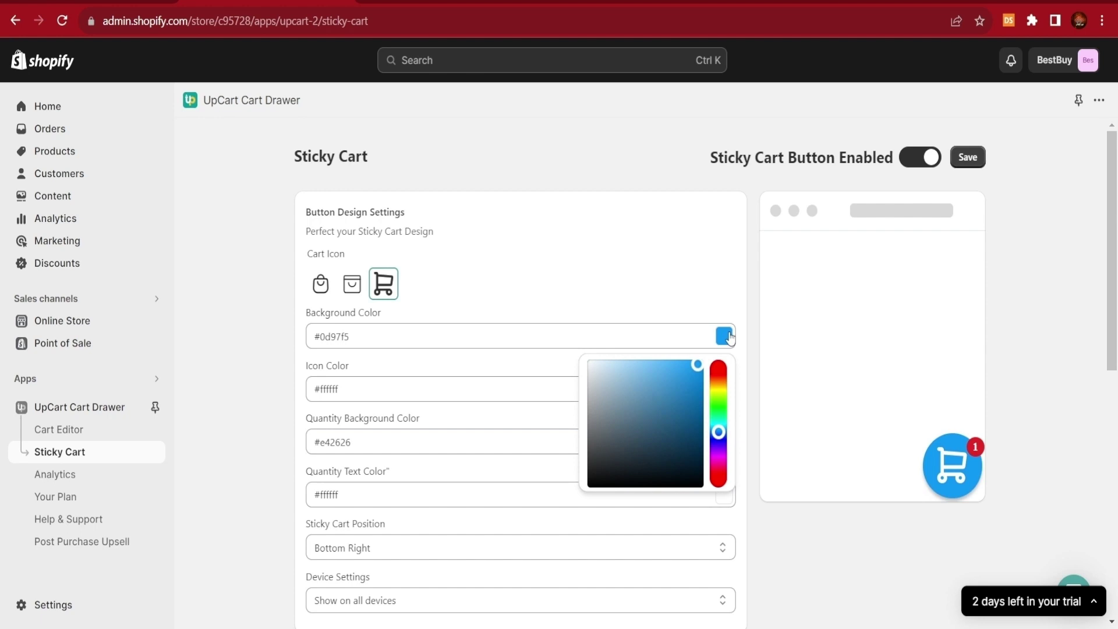
pyautogui.click(589, 477)
pyautogui.click(711, 265)
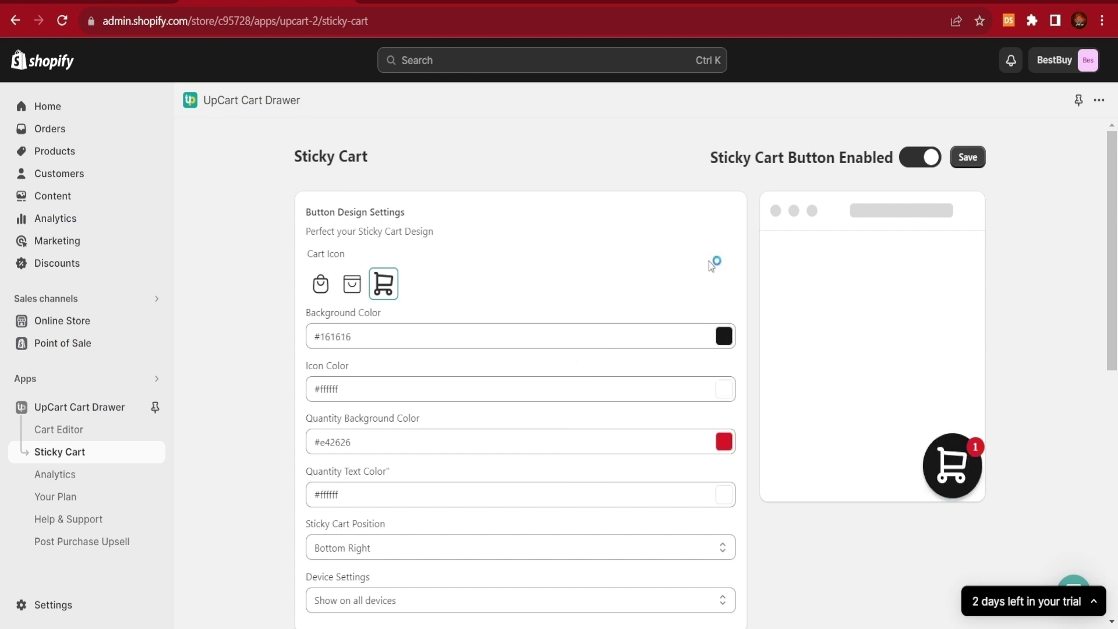
# Step: Set the sticky cart position to Top Right
pyautogui.scroll(-4, 575, 392)
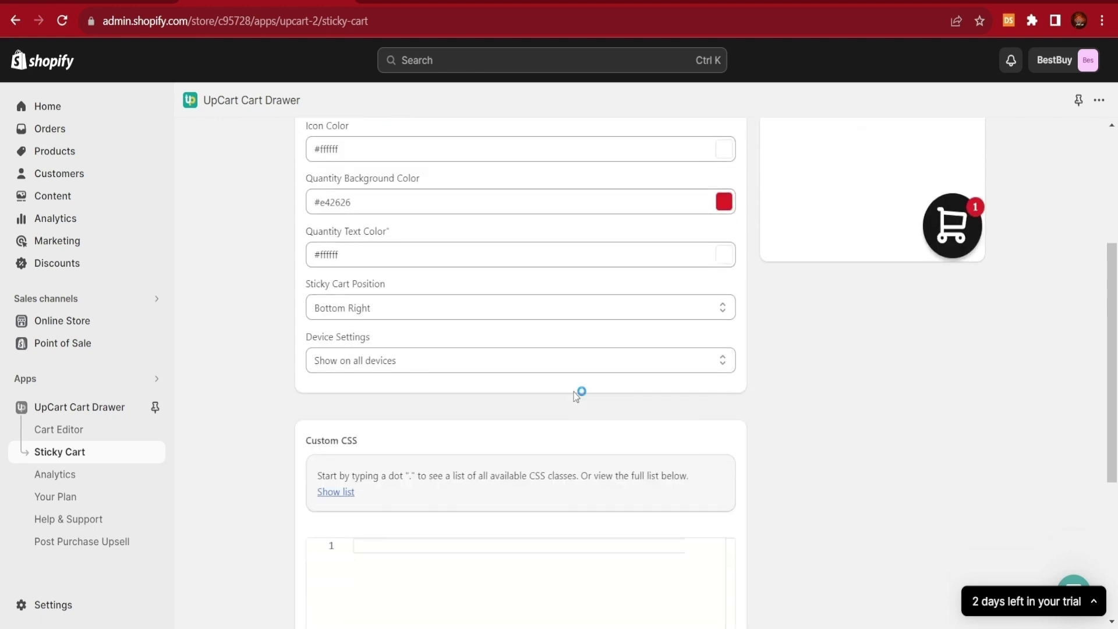
pyautogui.scroll(3, 754, 320)
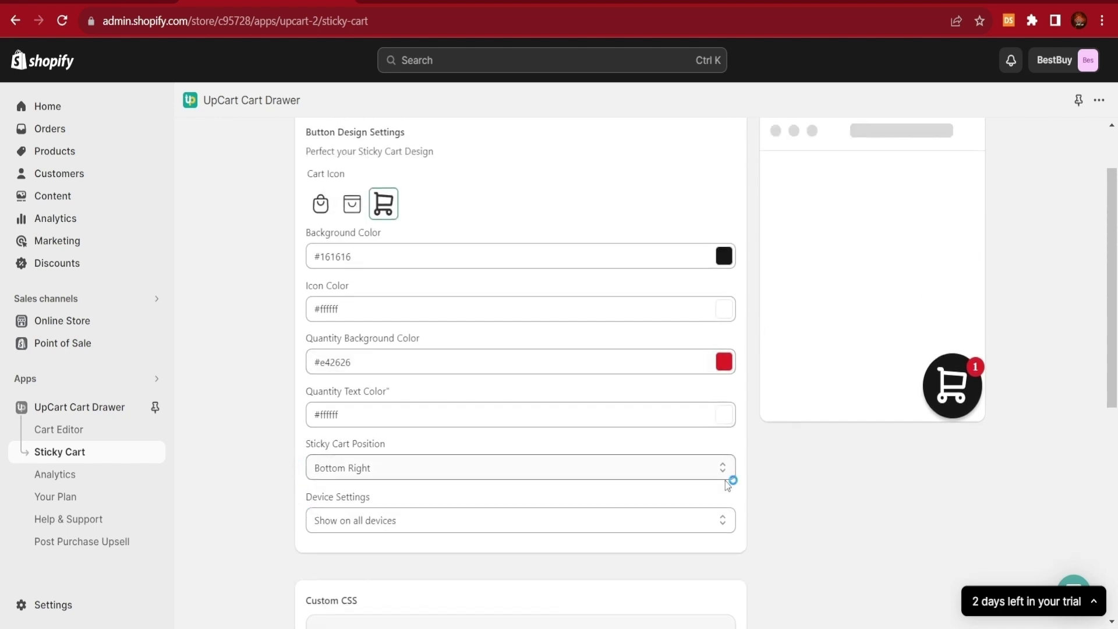
pyautogui.click(728, 465)
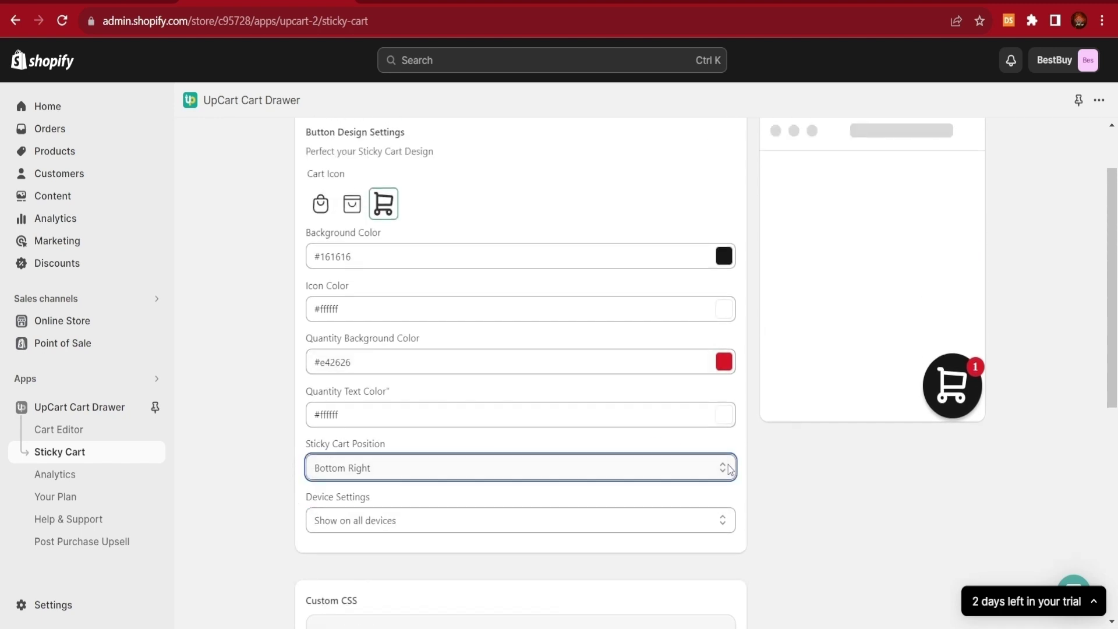
pyautogui.click(377, 524)
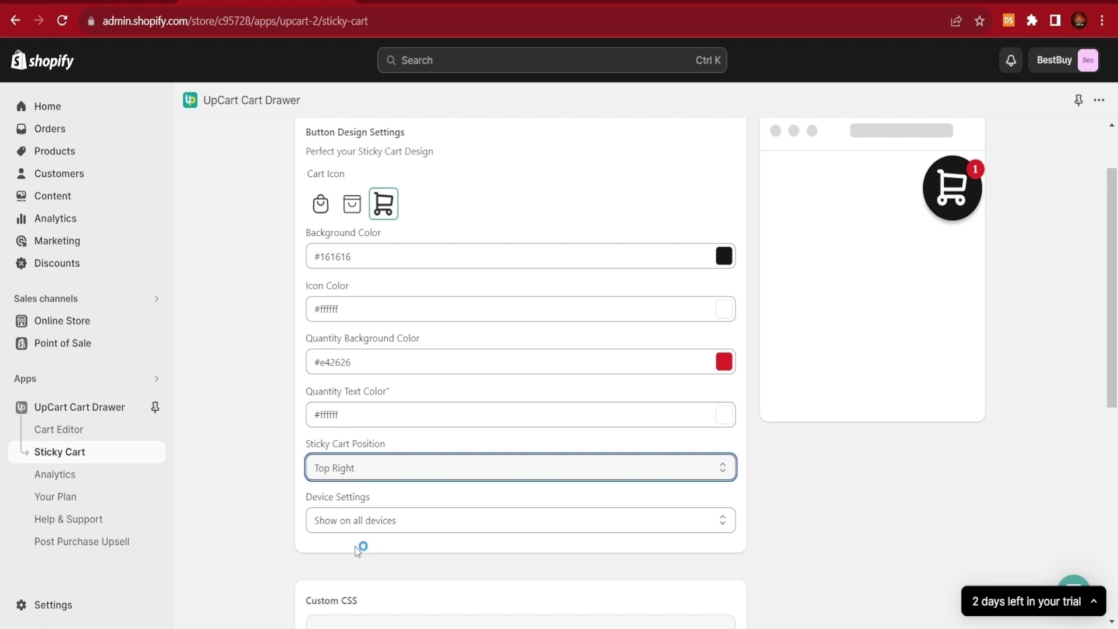
# Step: Keep the device setting at Show on all devices and save the sticky cart settings
pyautogui.click(717, 524)
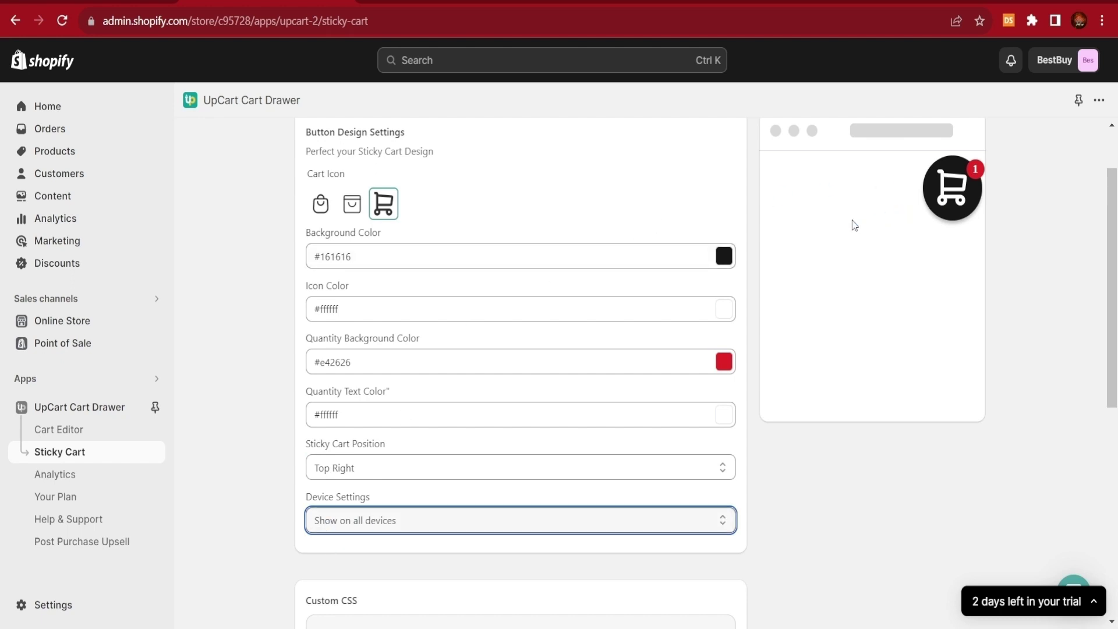
pyautogui.scroll(2, 597, 309)
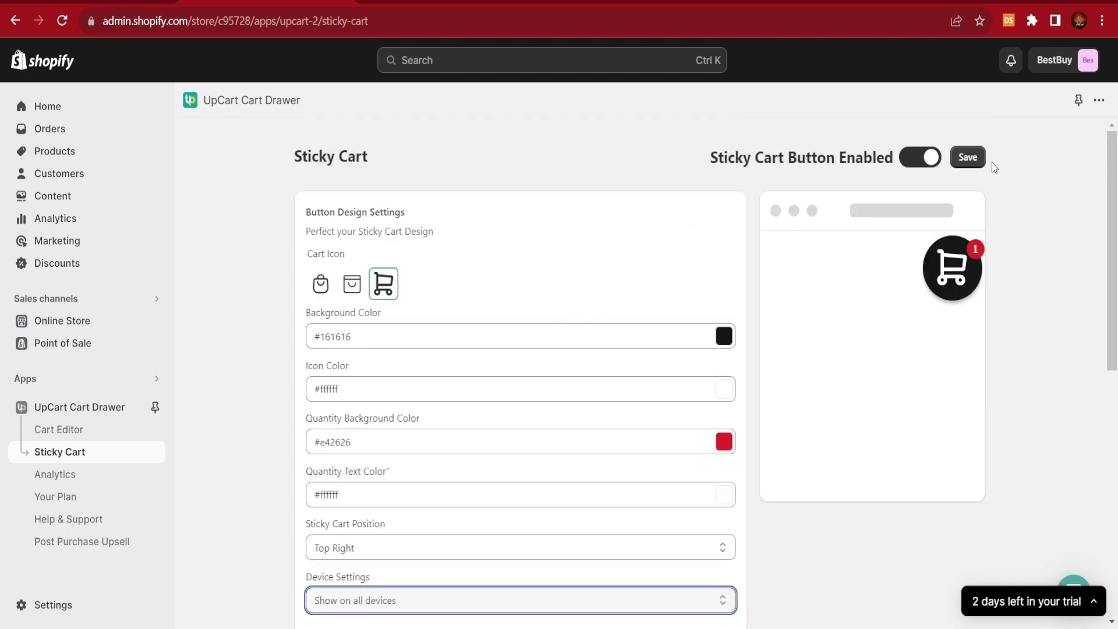
pyautogui.click(968, 156)
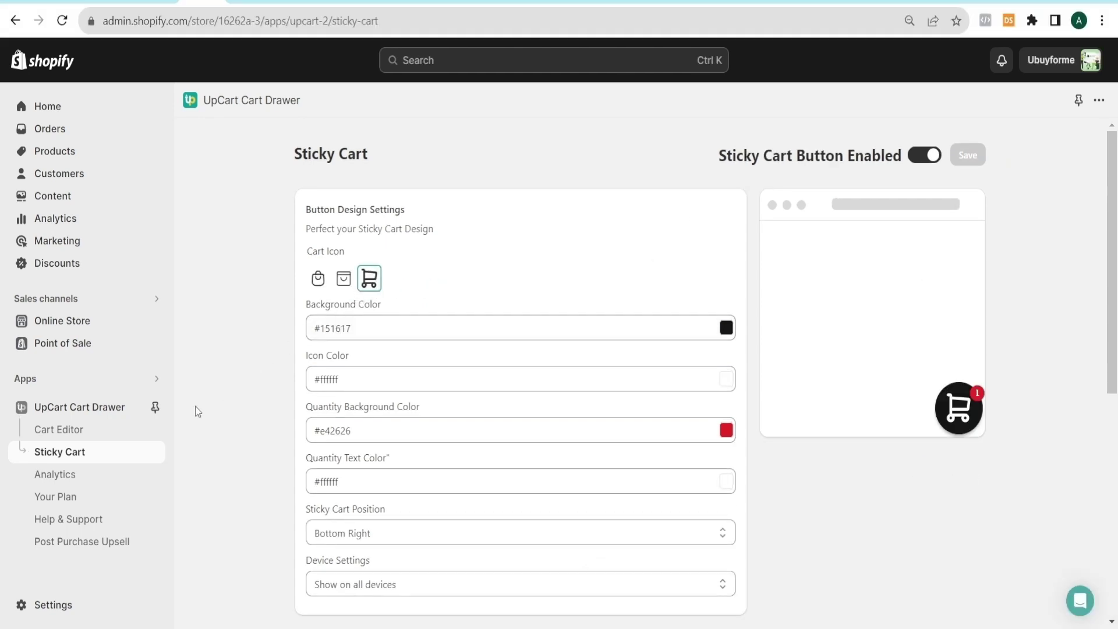
# Step: Open the Cart Editor's design settings and set the button color to dark blue, about #084e7f
pyautogui.click(51, 434)
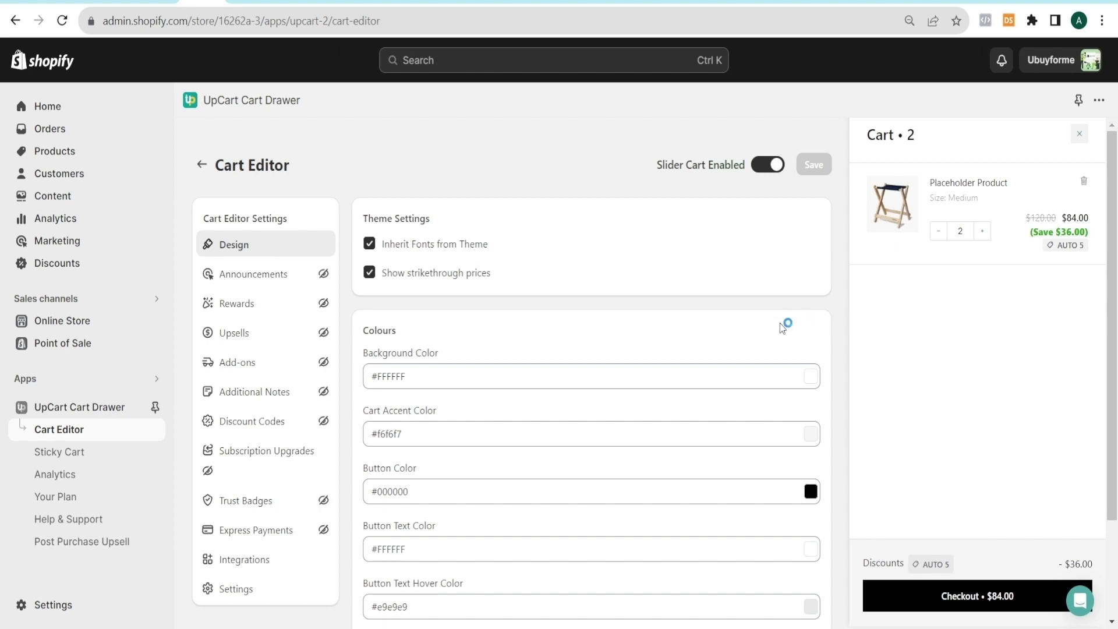
pyautogui.scroll(-2, 751, 328)
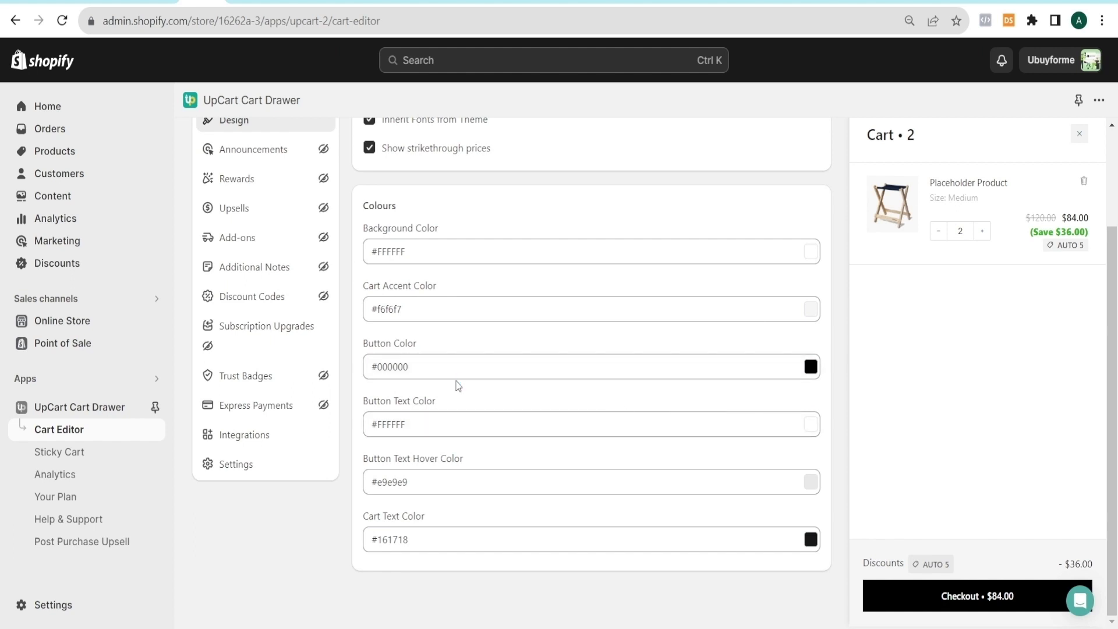
pyautogui.click(811, 367)
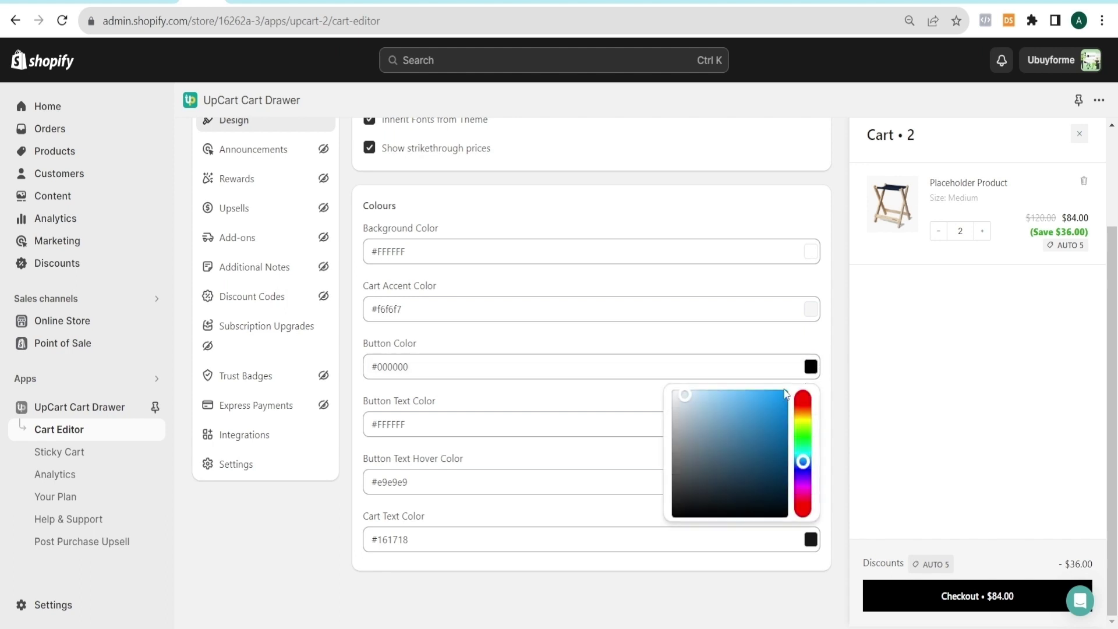
pyautogui.moveTo(784, 393); pyautogui.dragTo(781, 455)
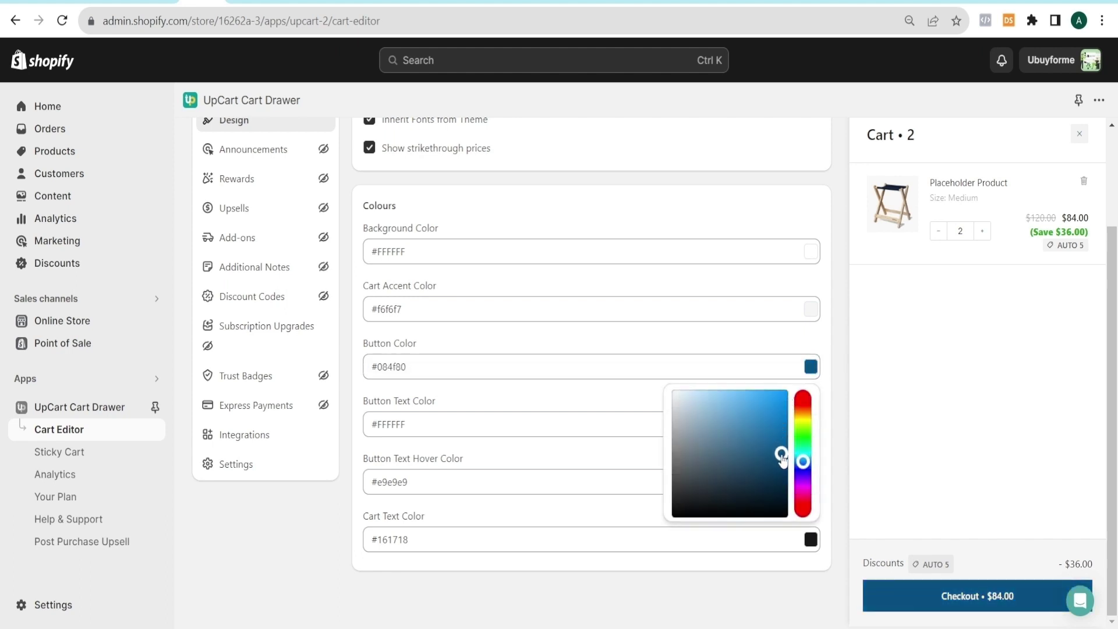
pyautogui.click(740, 308)
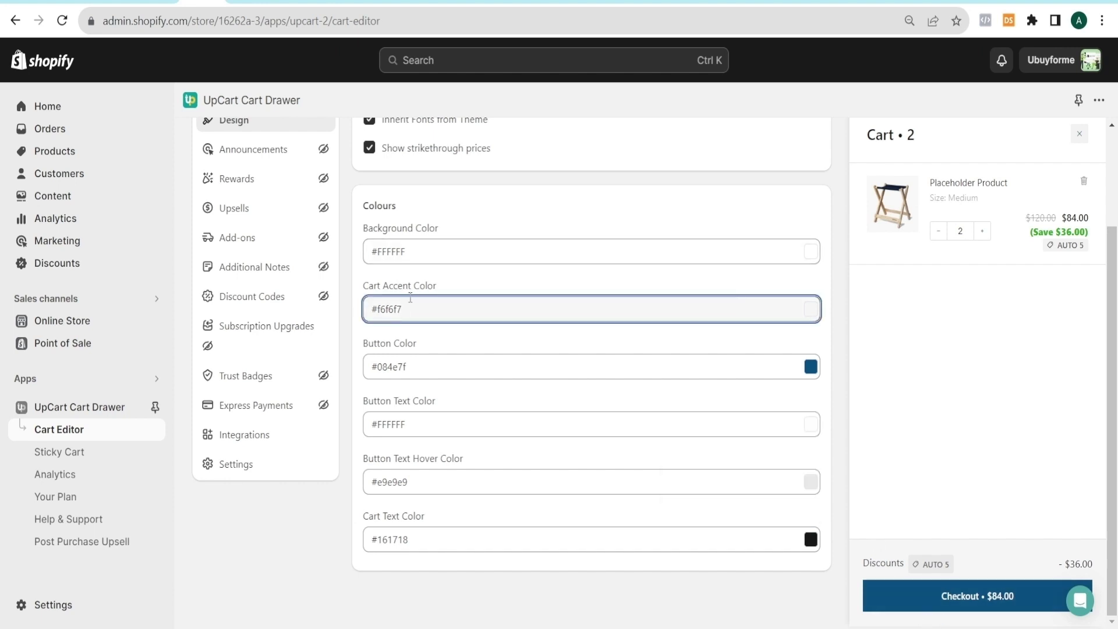
# Step: Set the cart text color to red #fd1313 and save the cart design
pyautogui.click(810, 539)
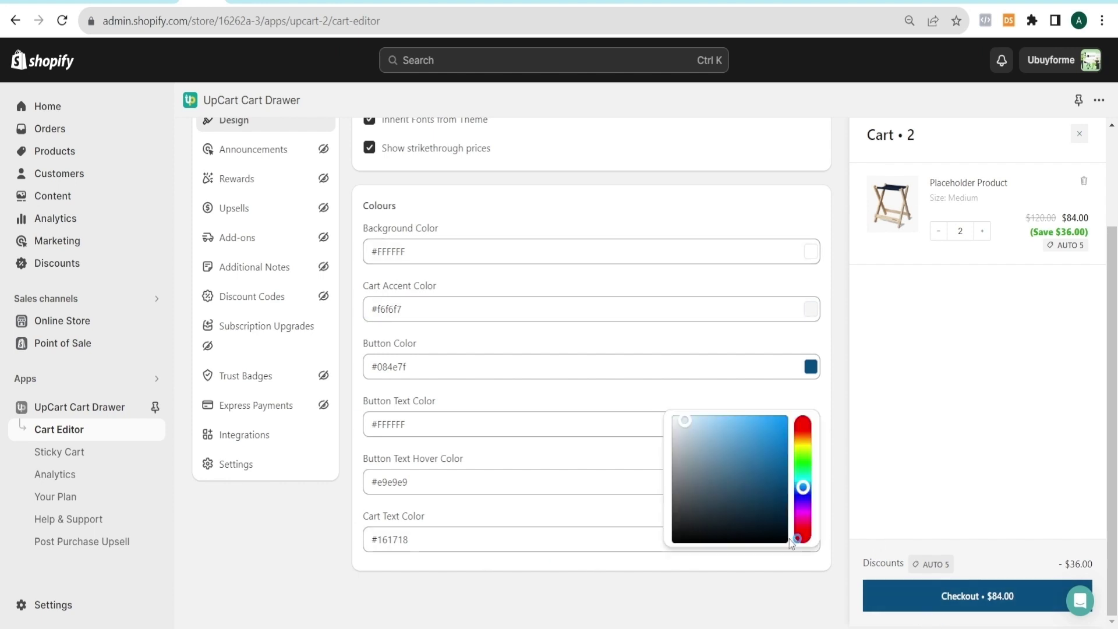
pyautogui.click(804, 427)
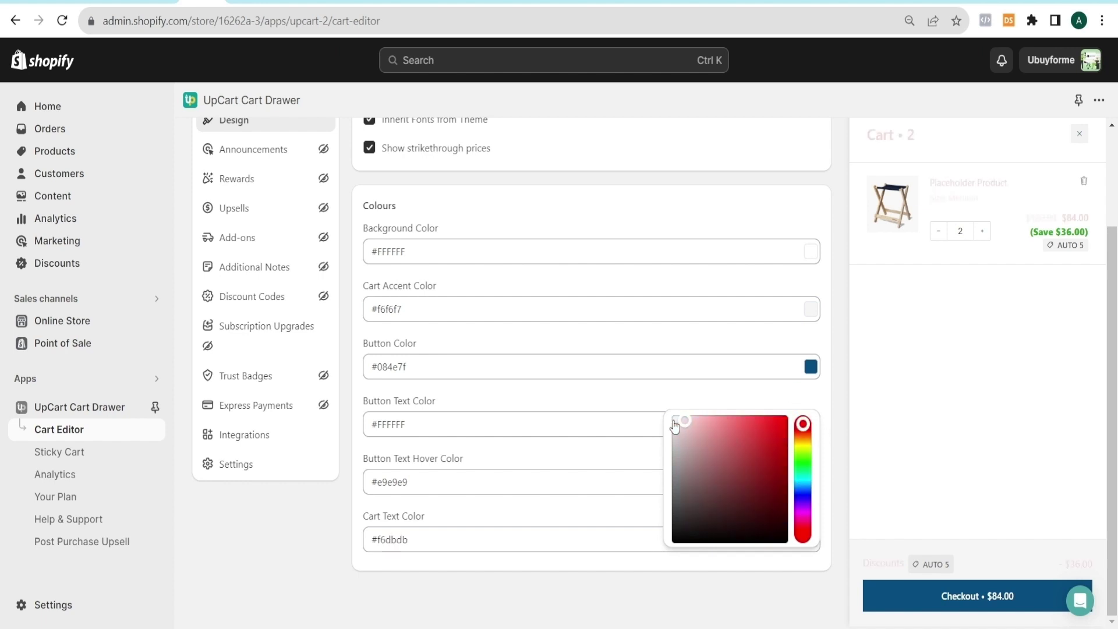
pyautogui.moveTo(673, 425); pyautogui.dragTo(780, 418)
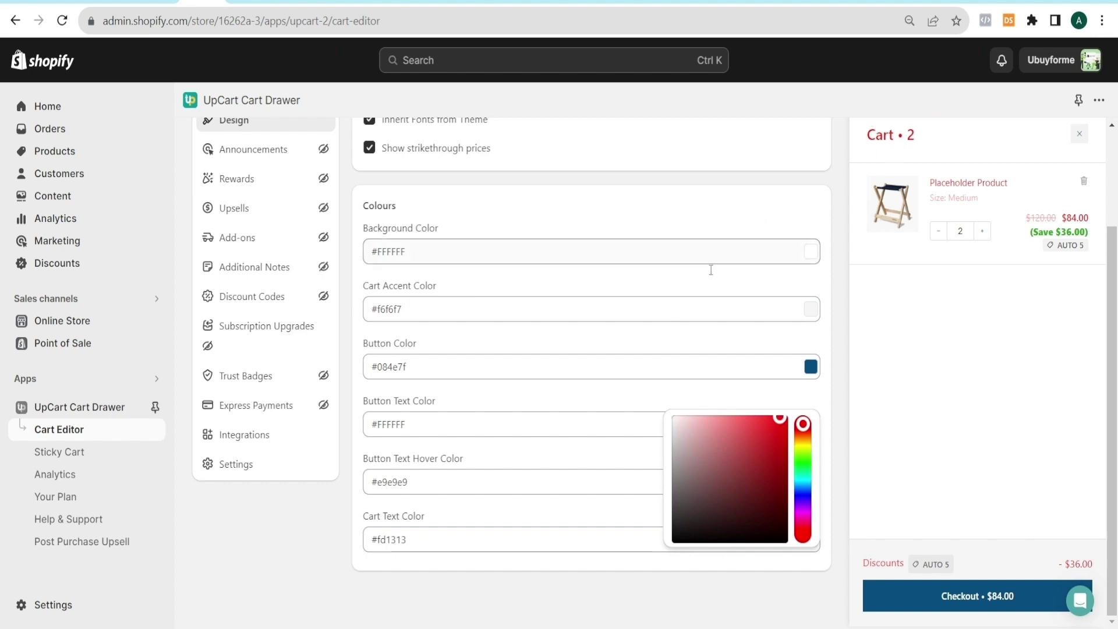
pyautogui.click(619, 399)
pyautogui.scroll(2, 762, 226)
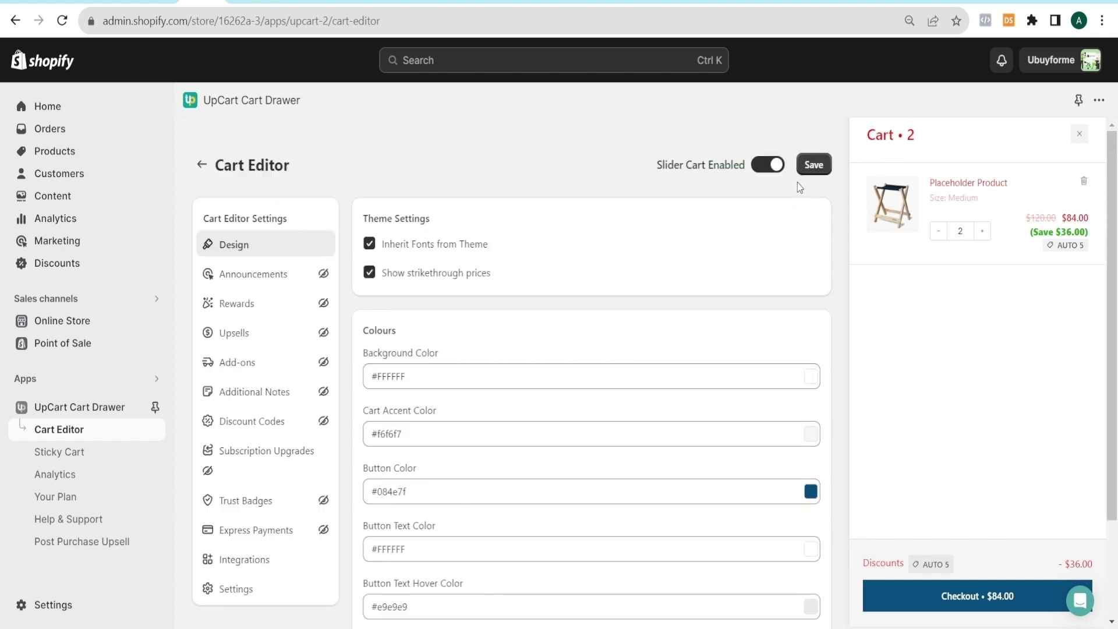
pyautogui.click(814, 164)
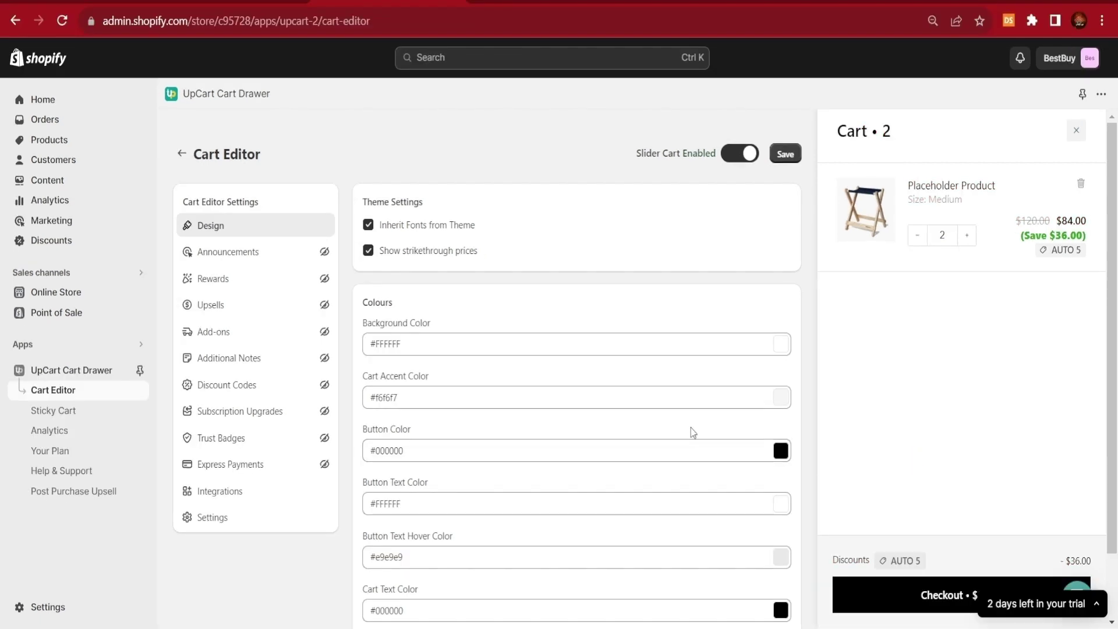
# Step: Enable announcements in the Cart Editor and set the announcement timer to 59:00 minutes
pyautogui.click(216, 253)
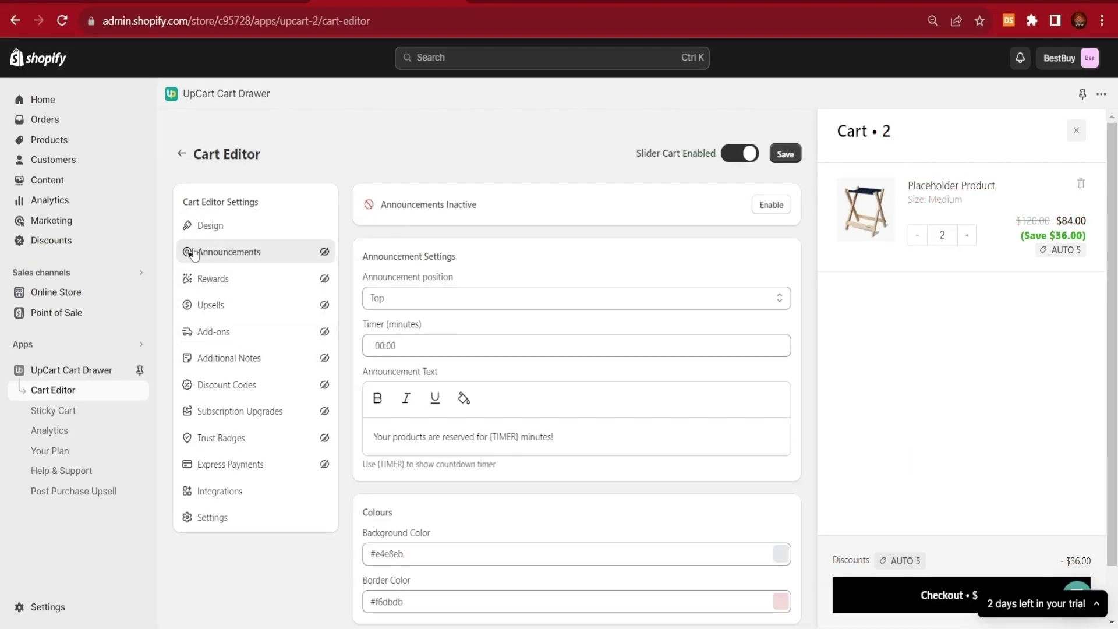
pyautogui.click(771, 206)
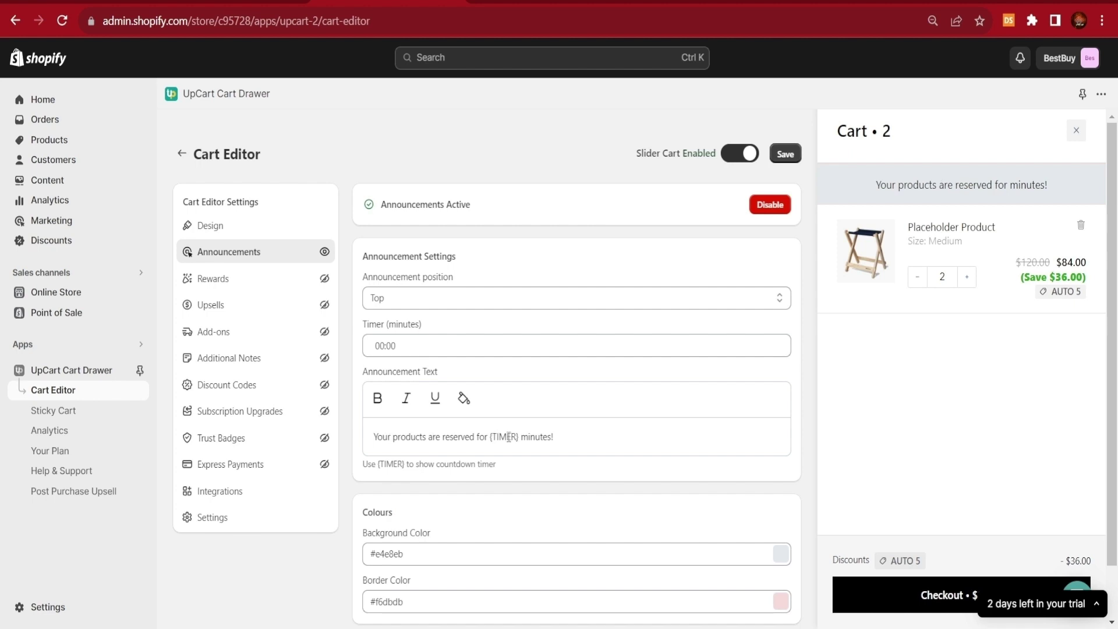
pyautogui.click(379, 351)
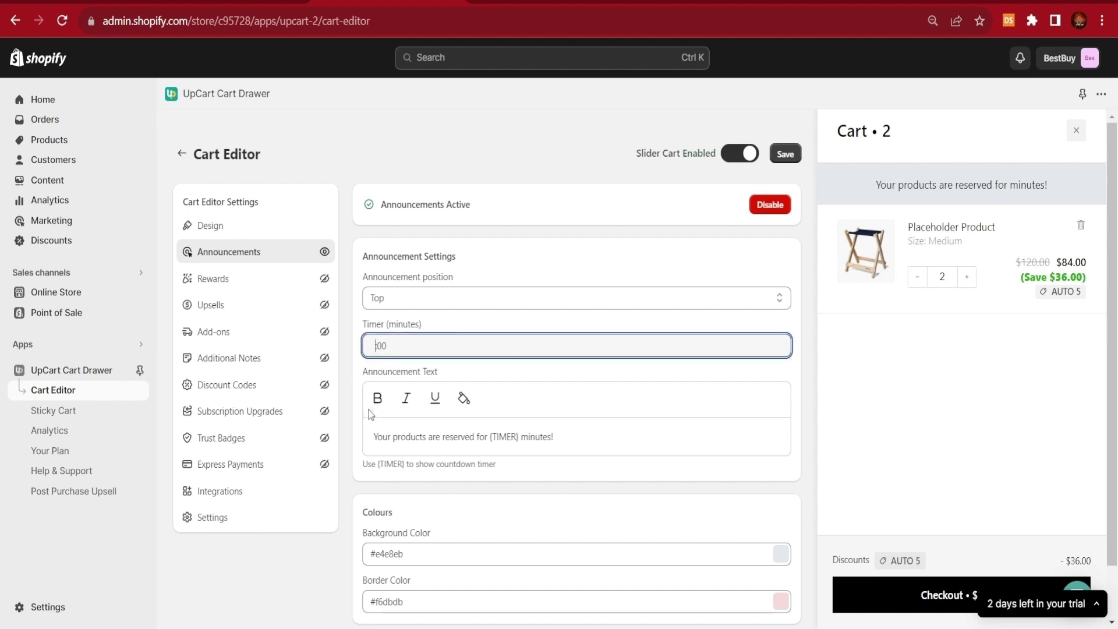
pyautogui.write('59')
# Step: Change the announcement text to "Our sales end in {TIMER} minutes!", keeping the existing timer placeholder
pyautogui.click(369, 415)
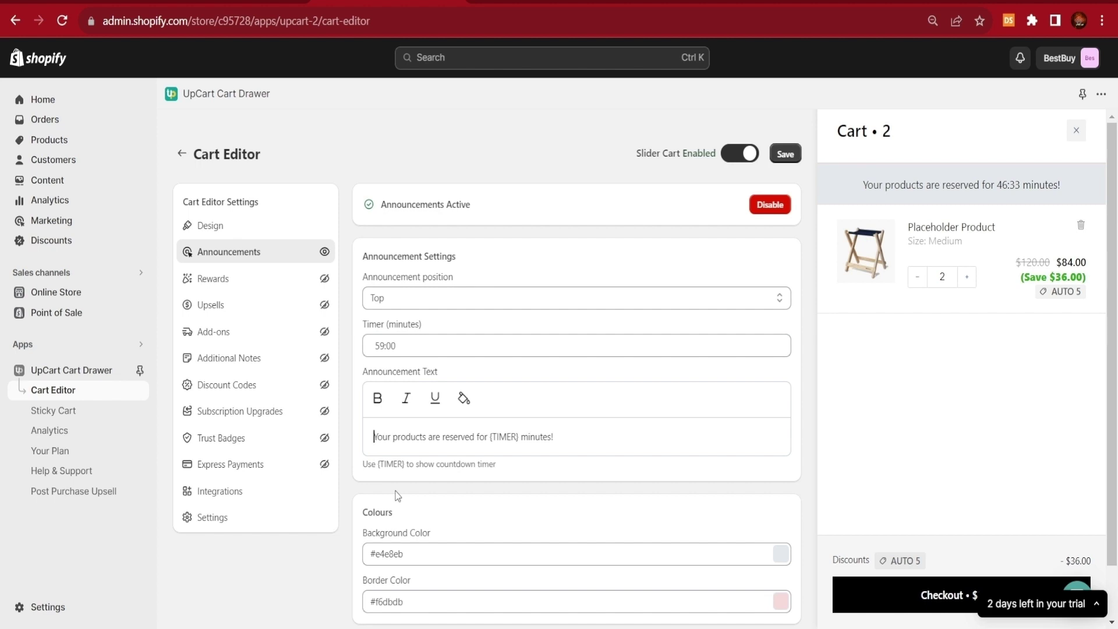
pyautogui.hotkey('ctrl', 'Delete')
pyautogui.hotkey('ctrl', 'Delete')
pyautogui.hotkey('ctrl', 'Delete')
pyautogui.hotkey('ctrl', 'Delete')
pyautogui.hotkey('ctrl', 'Delete')
pyautogui.write('Or')
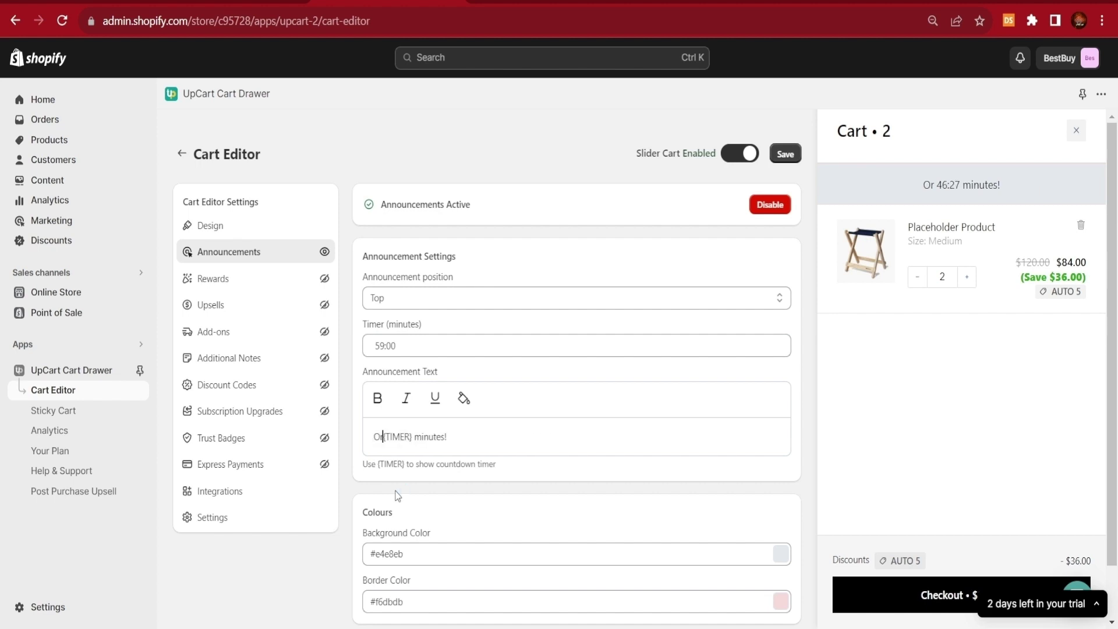
pyautogui.write('r sales end in')
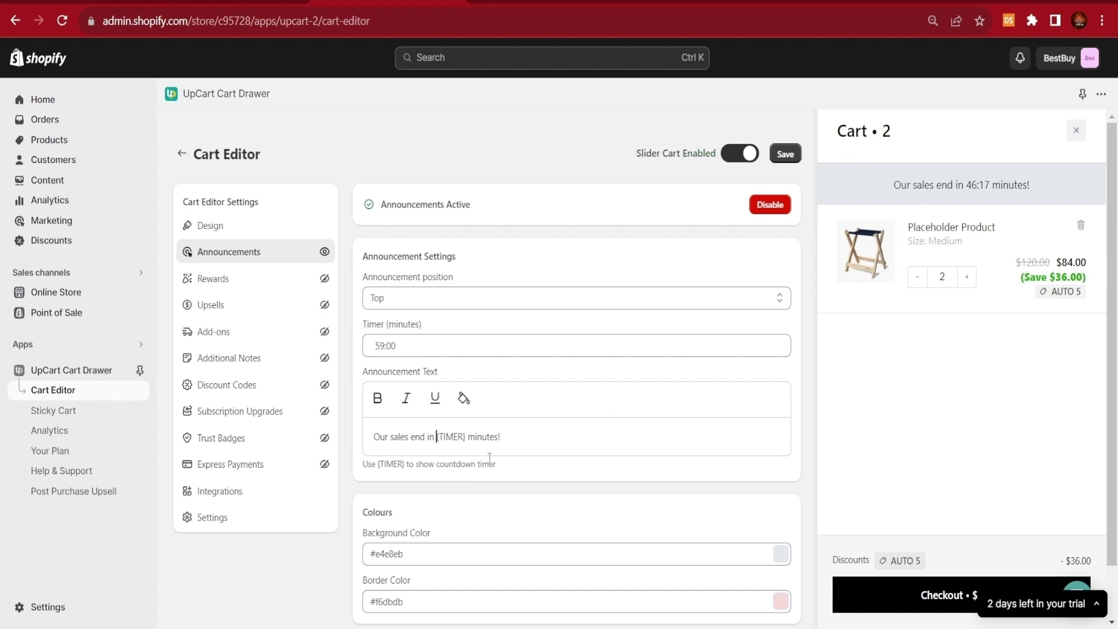
# Step: Set the announcement's background color to near-black #111213
pyautogui.scroll(-1, 453, 465)
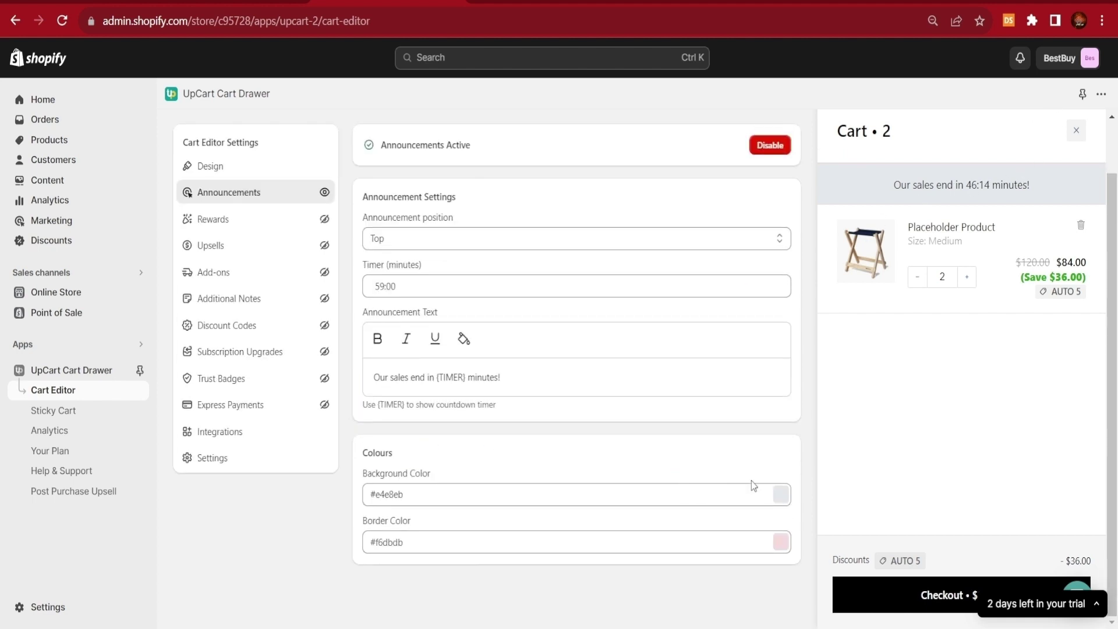
pyautogui.click(780, 494)
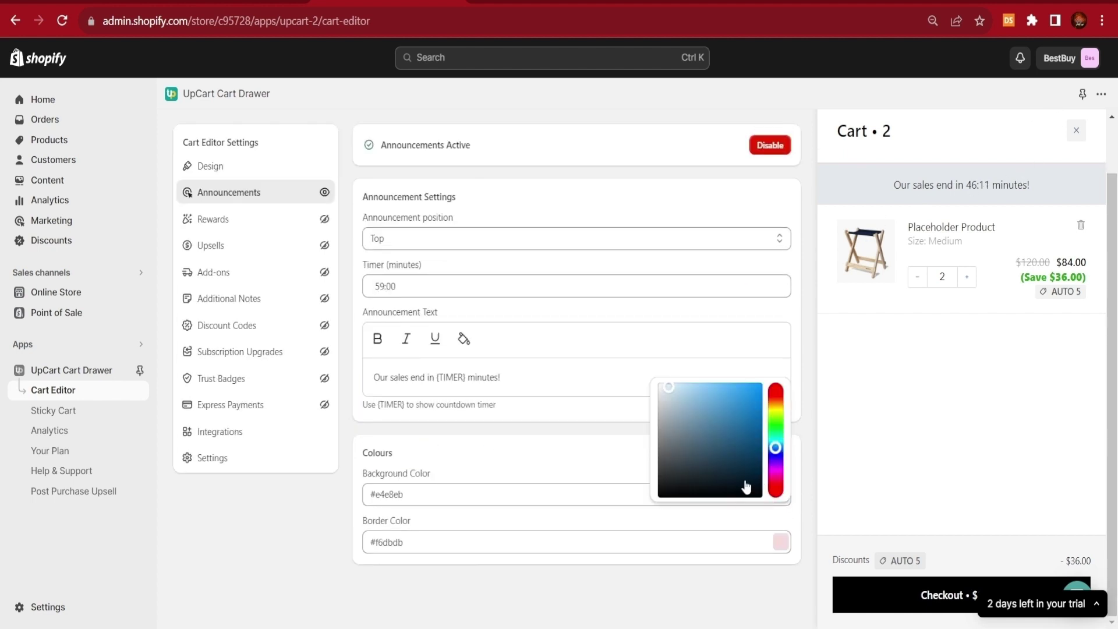
pyautogui.click(658, 496)
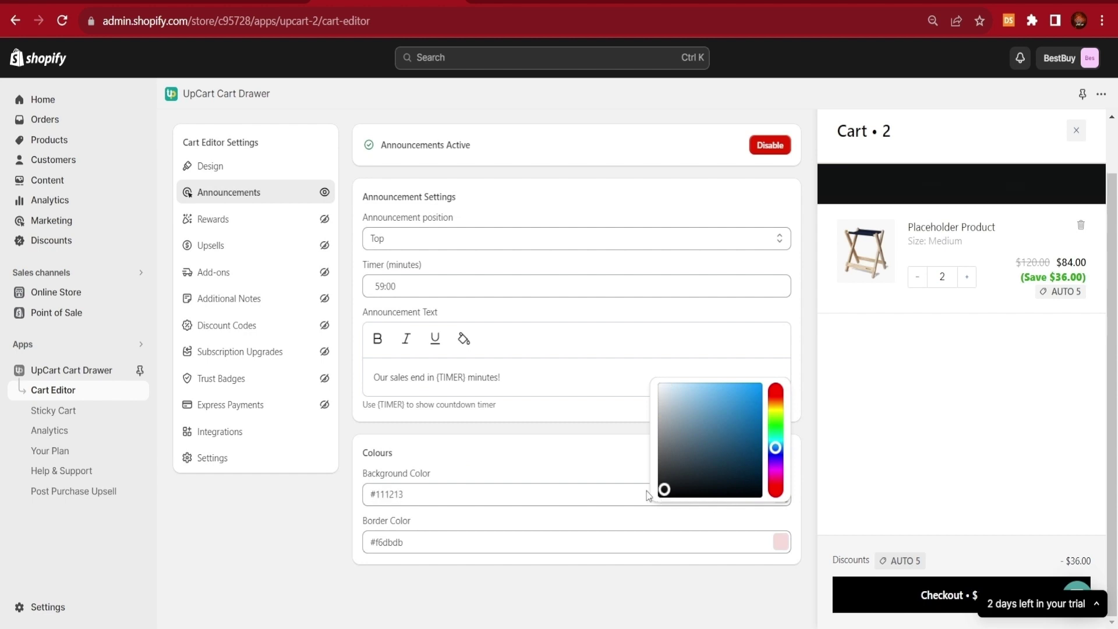
# Step: Color the whole announcement text near-white, about #edf9ed, and save the announcement changes
pyautogui.moveTo(520, 382); pyautogui.dragTo(280, 404)
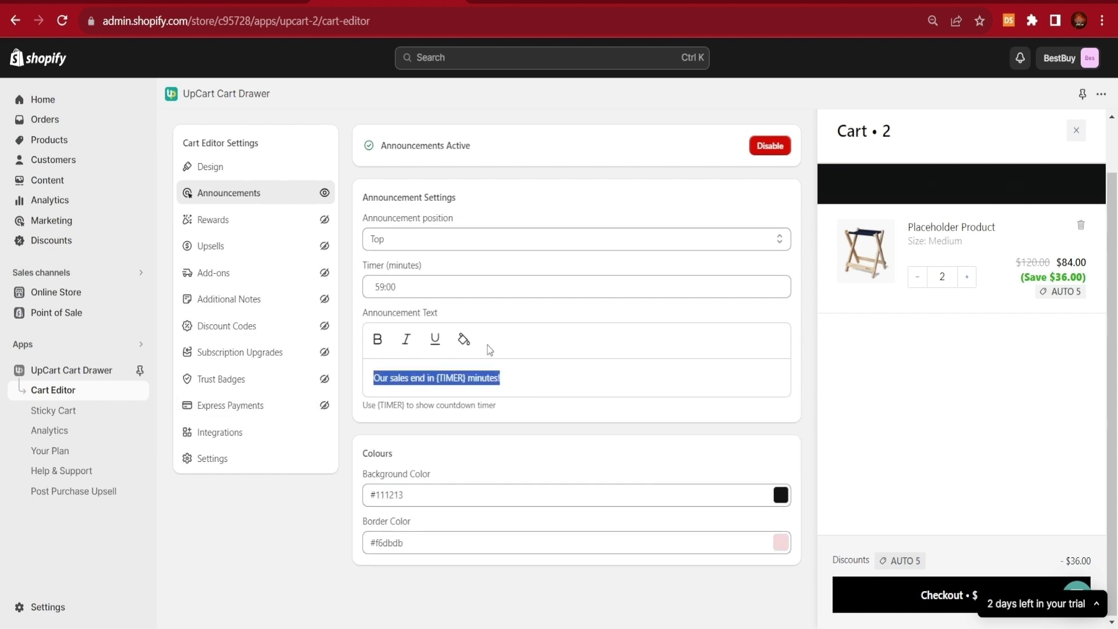
pyautogui.click(462, 340)
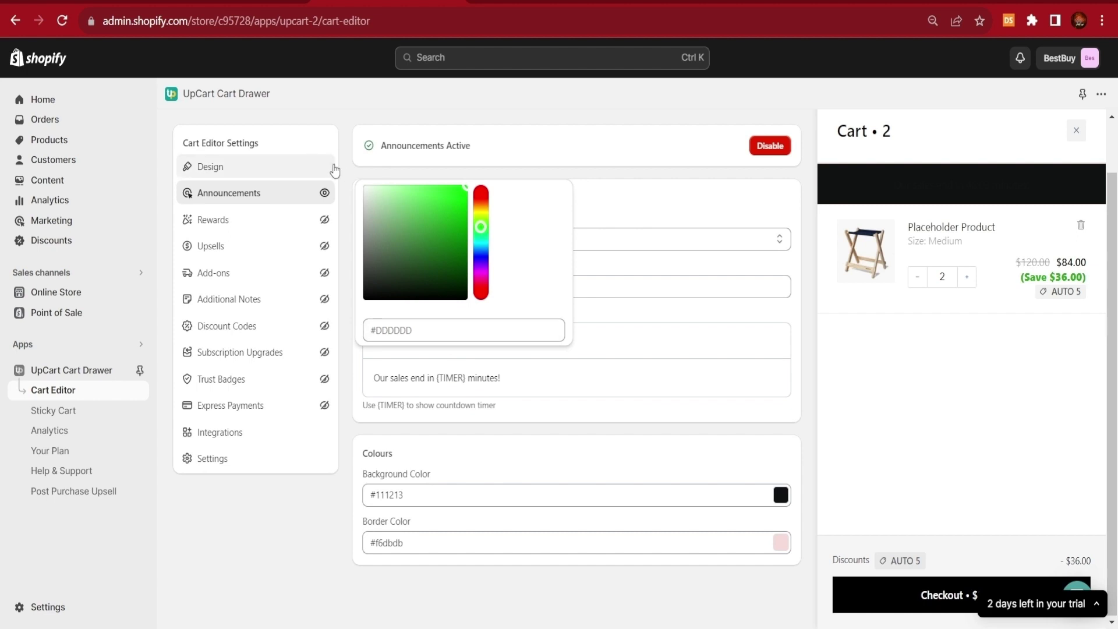
pyautogui.moveTo(466, 193); pyautogui.dragTo(367, 189)
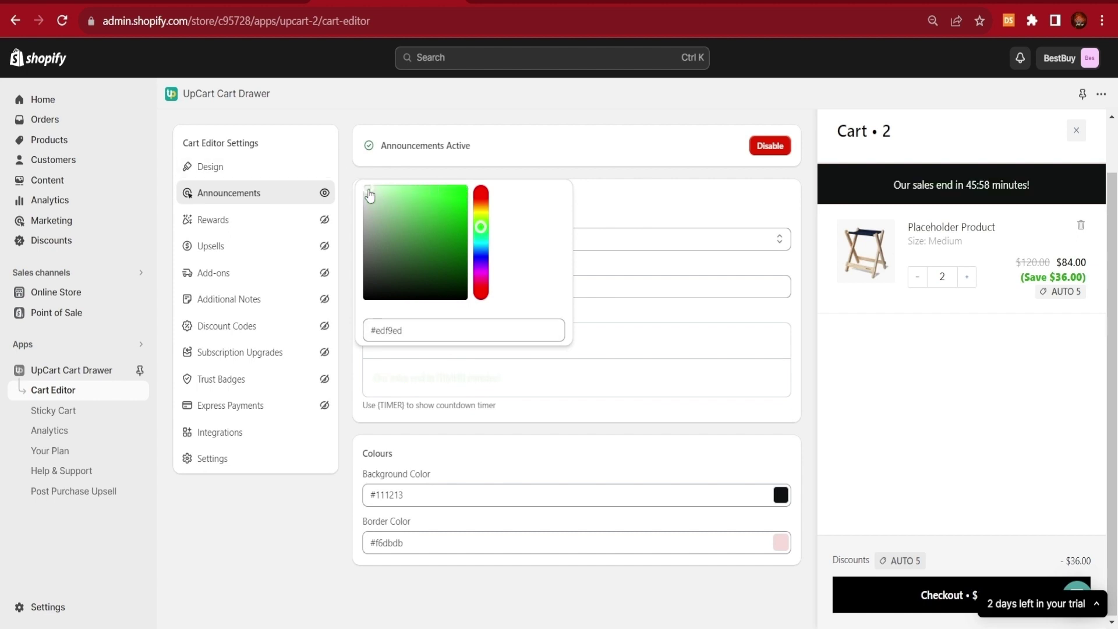
pyautogui.click(658, 332)
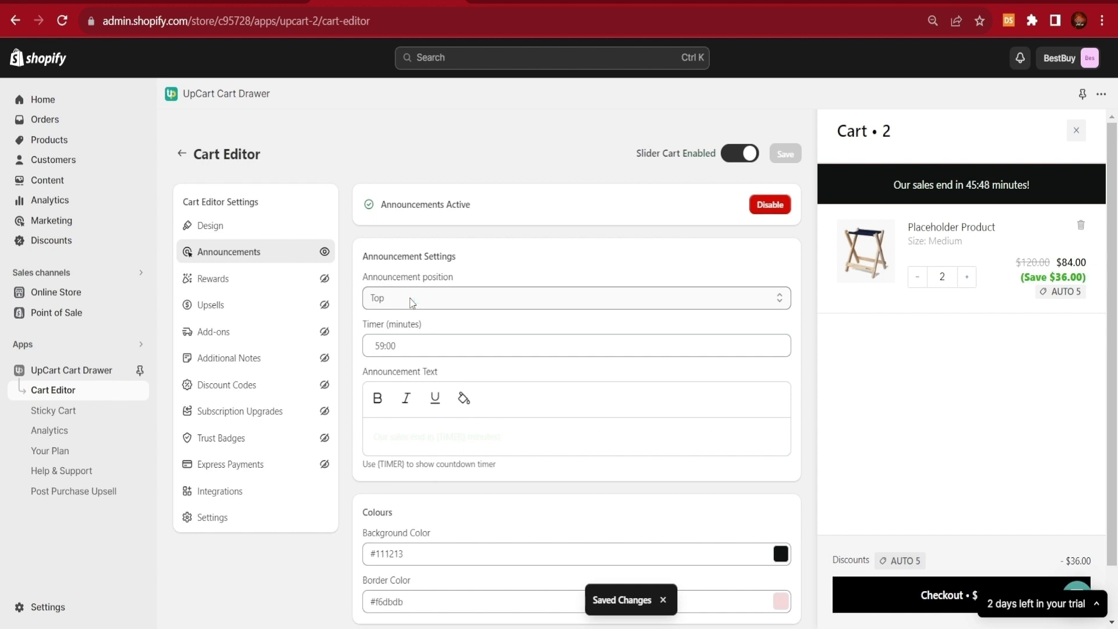
# Step: Try the announcement position Bottom in the cart preview and return it to Top
pyautogui.click(777, 295)
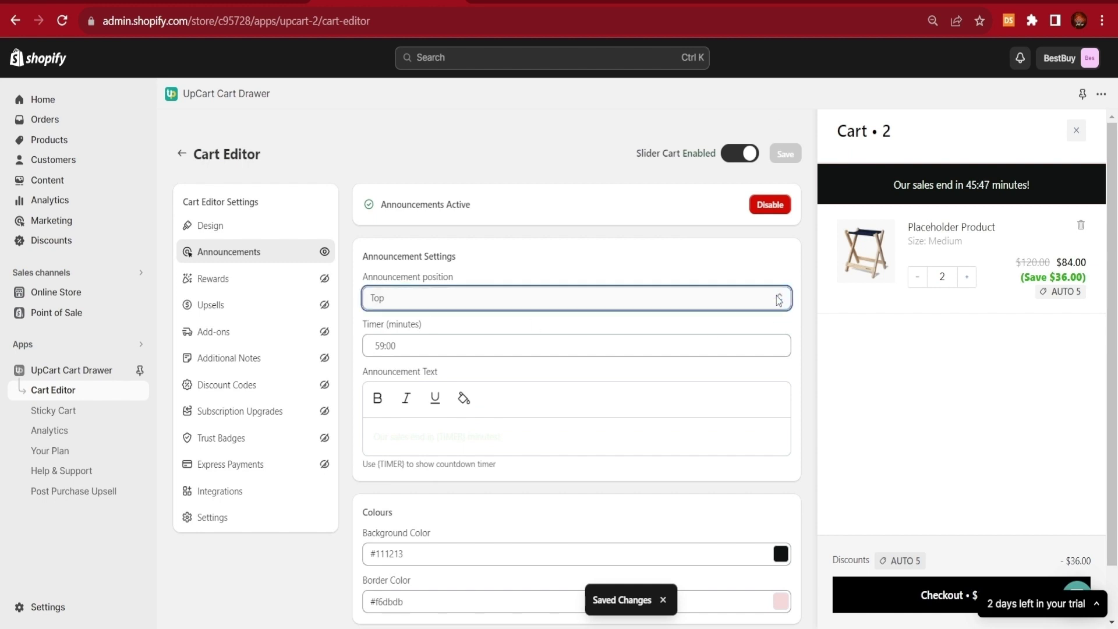
pyautogui.click(506, 330)
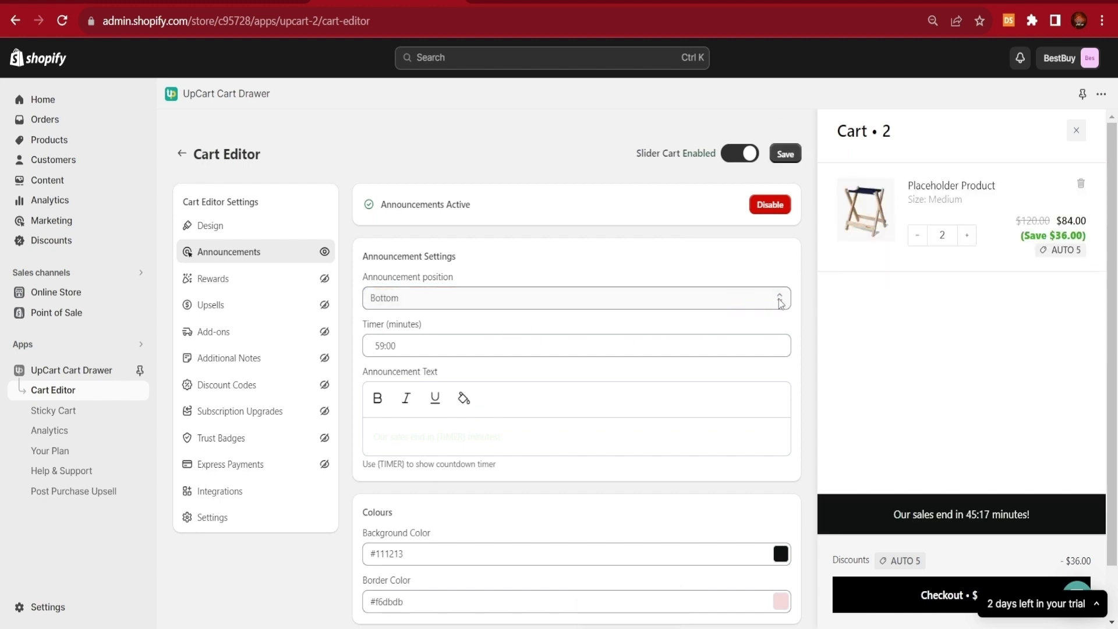
pyautogui.click(566, 319)
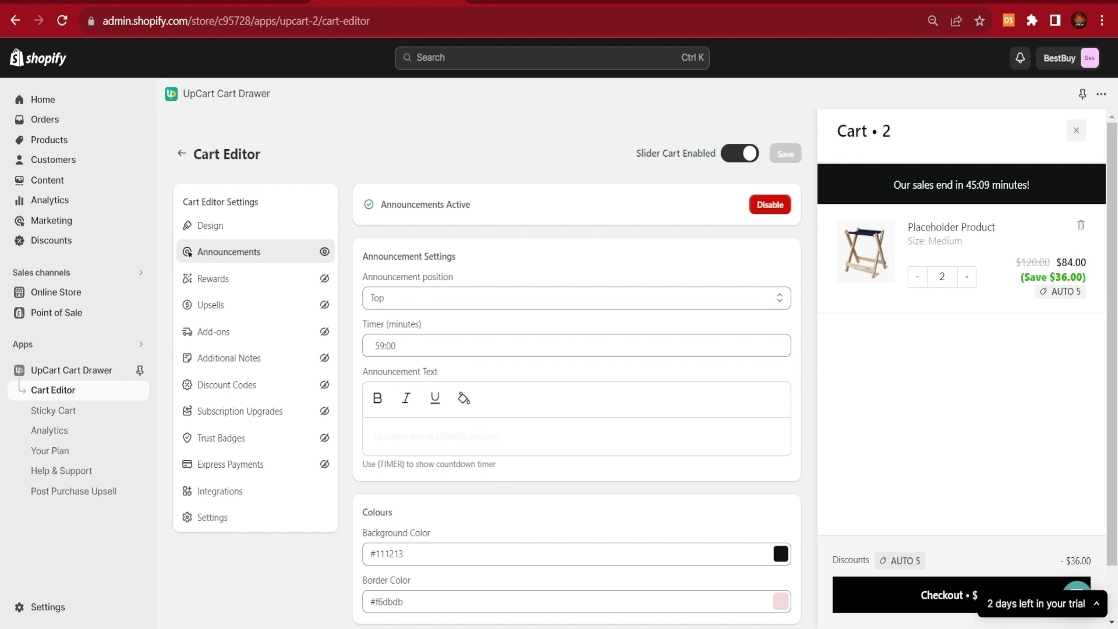
# Step: Enable the Rewards feature in the Cart Editor and set its reward type to Shipping
pyautogui.scroll(-1, 808, 459)
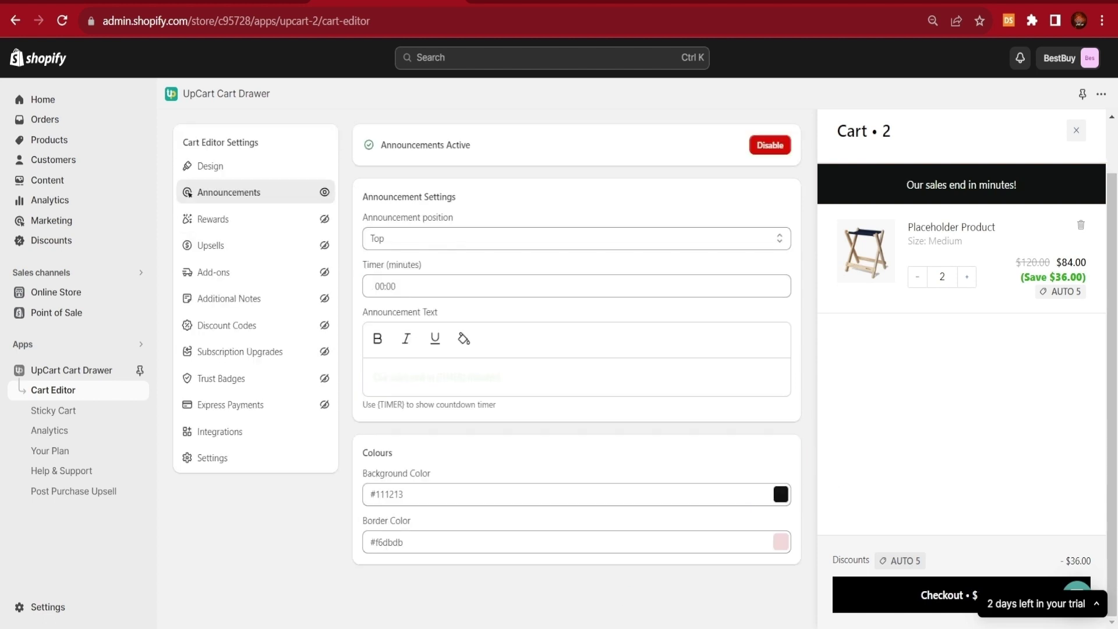
pyautogui.click(221, 219)
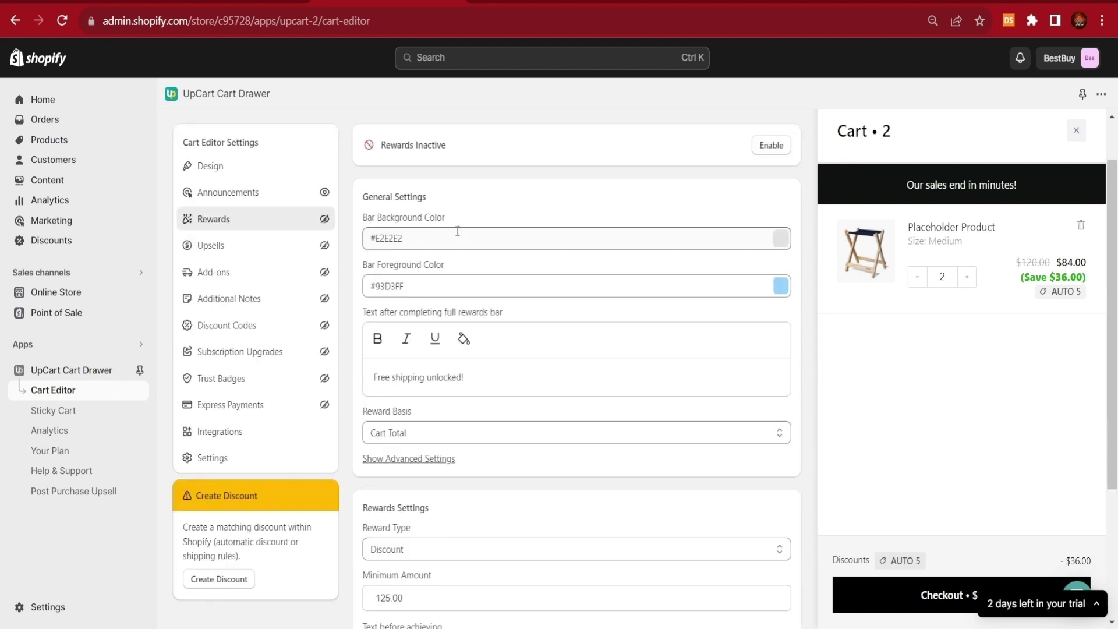
pyautogui.click(773, 148)
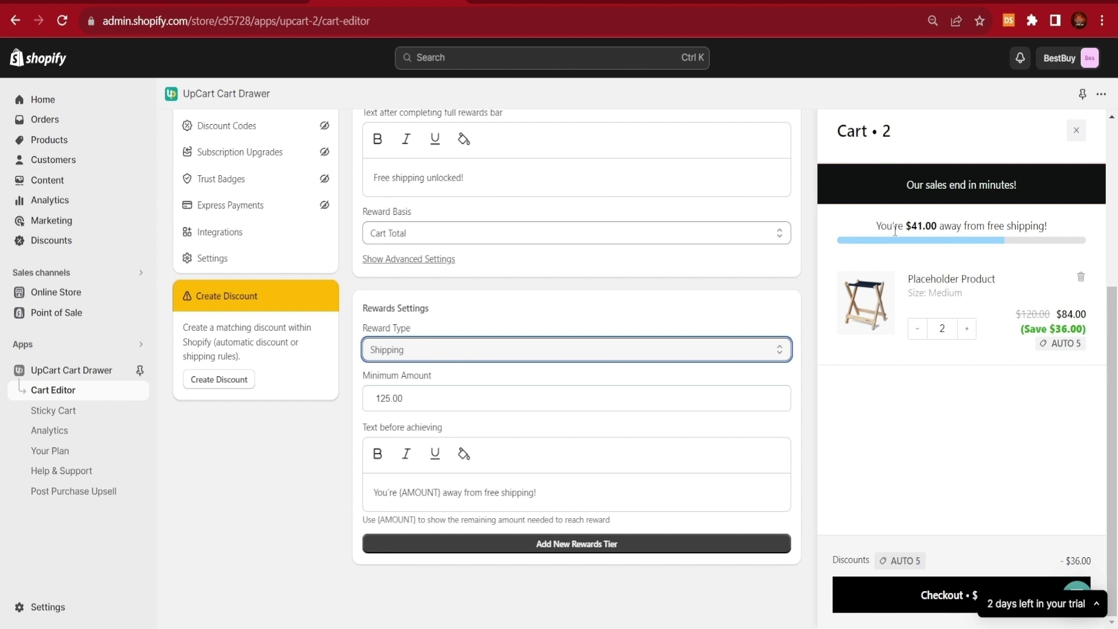
# Step: Set the shipping reward's minimum amount to 100 and save the rewards settings
pyautogui.moveTo(446, 397); pyautogui.dragTo(336, 400)
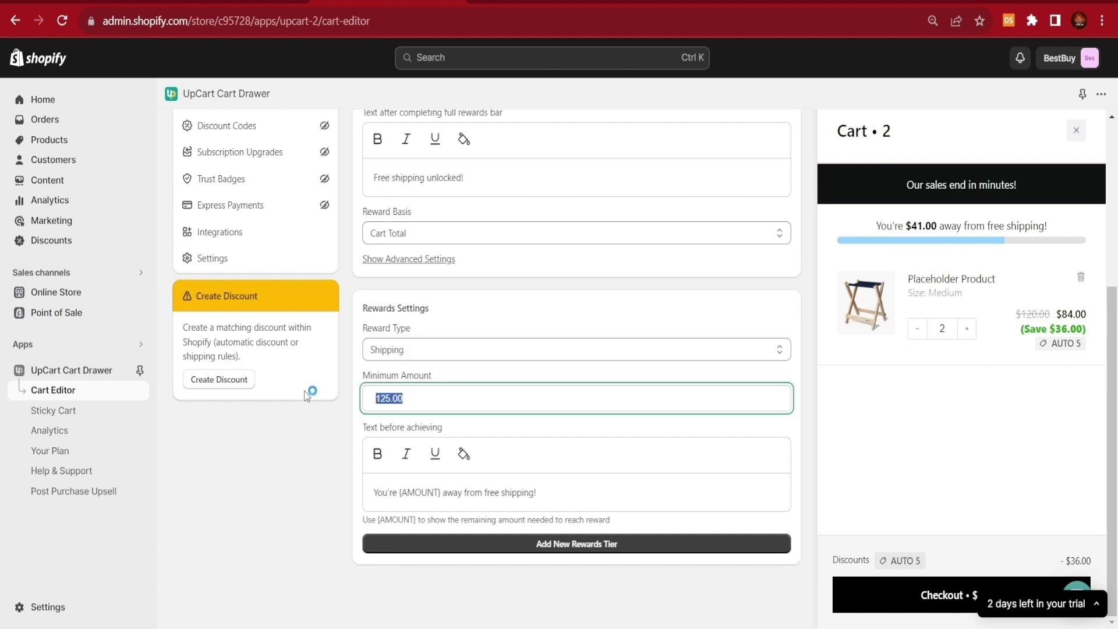
pyautogui.write('100')
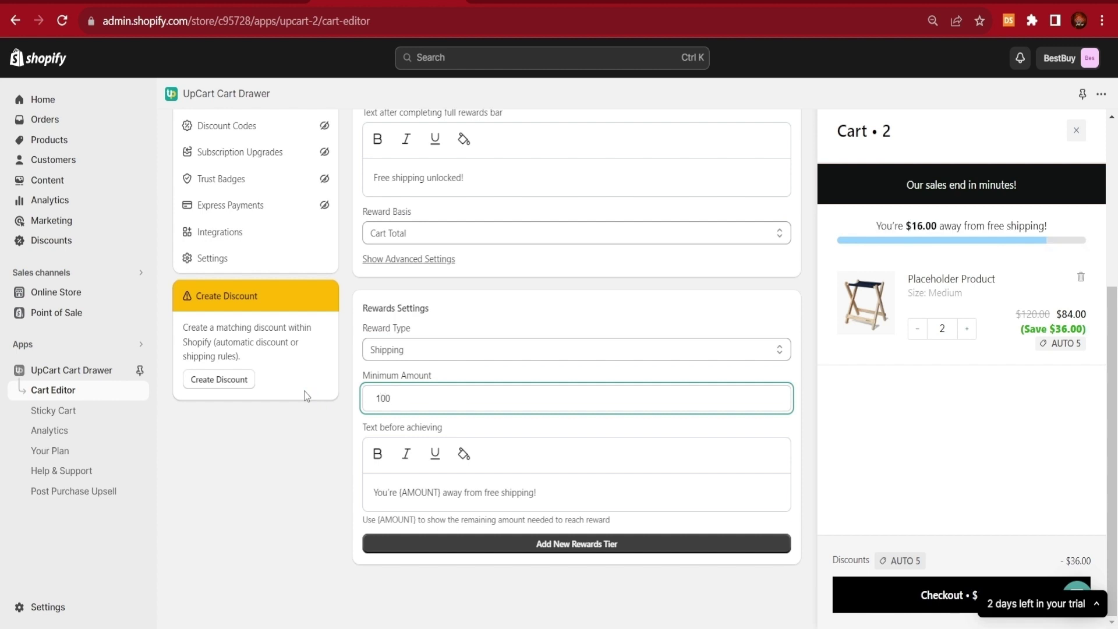
pyautogui.press('Tab')
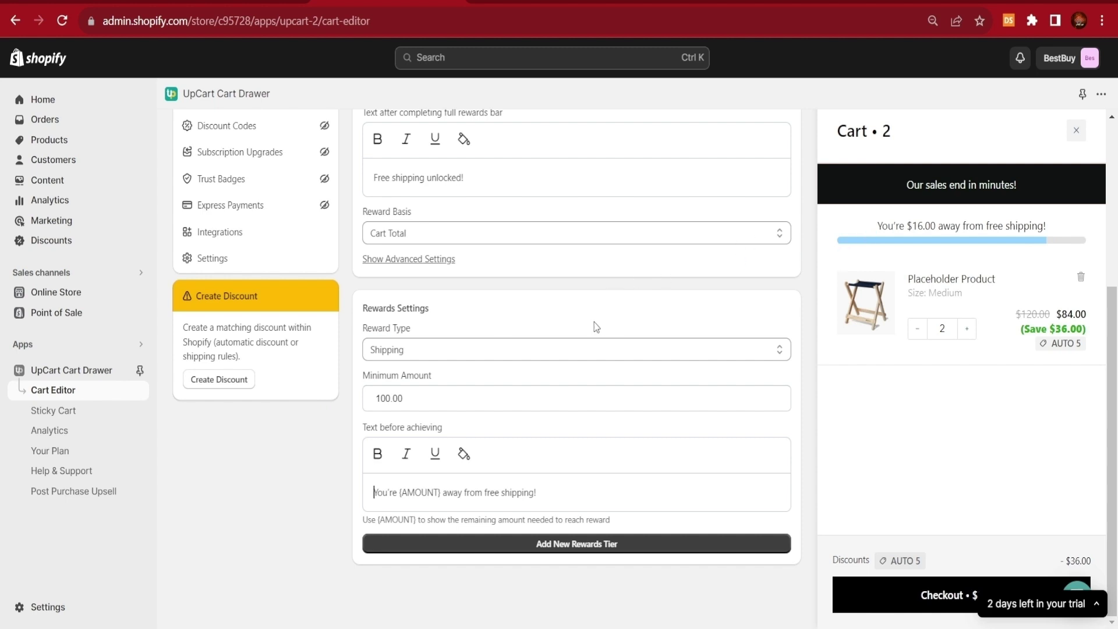
pyautogui.scroll(1, 571, 314)
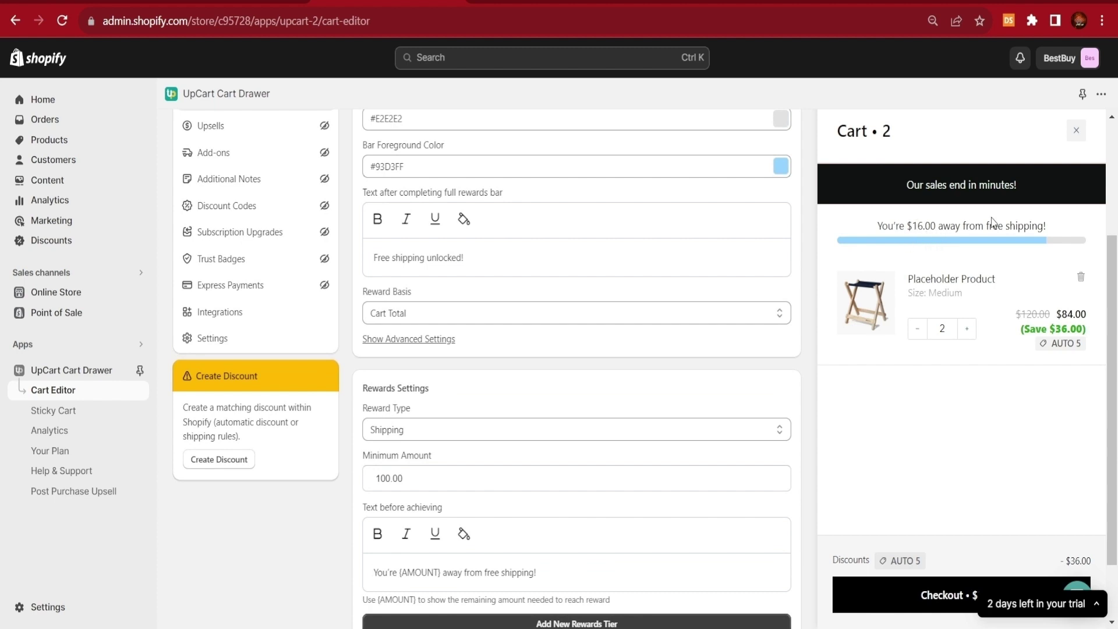
pyautogui.scroll(2, 1047, 333)
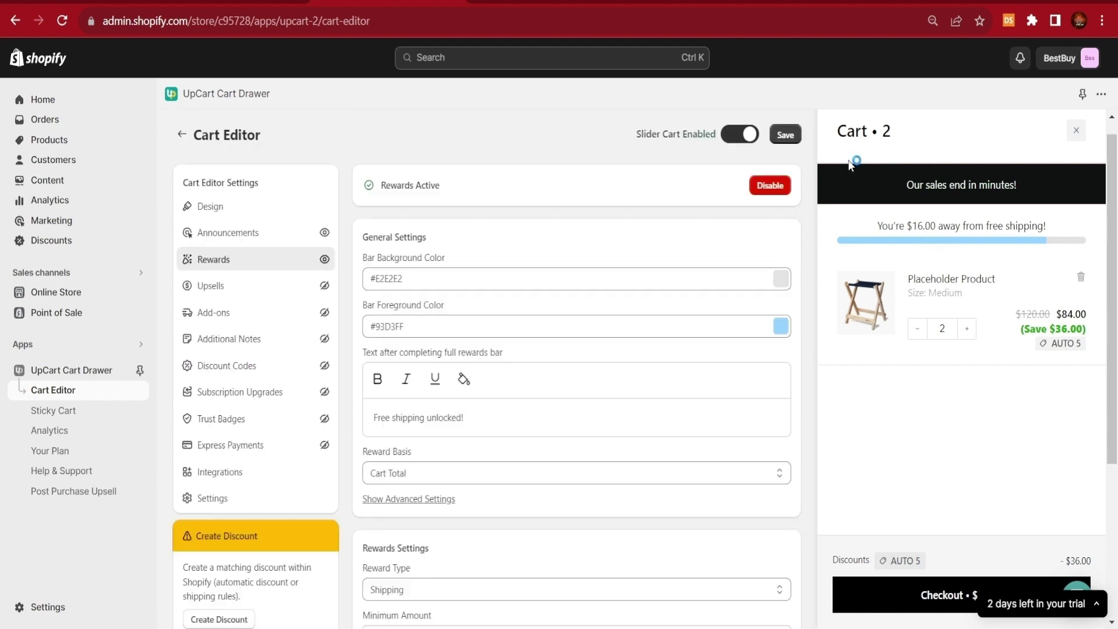
pyautogui.click(783, 136)
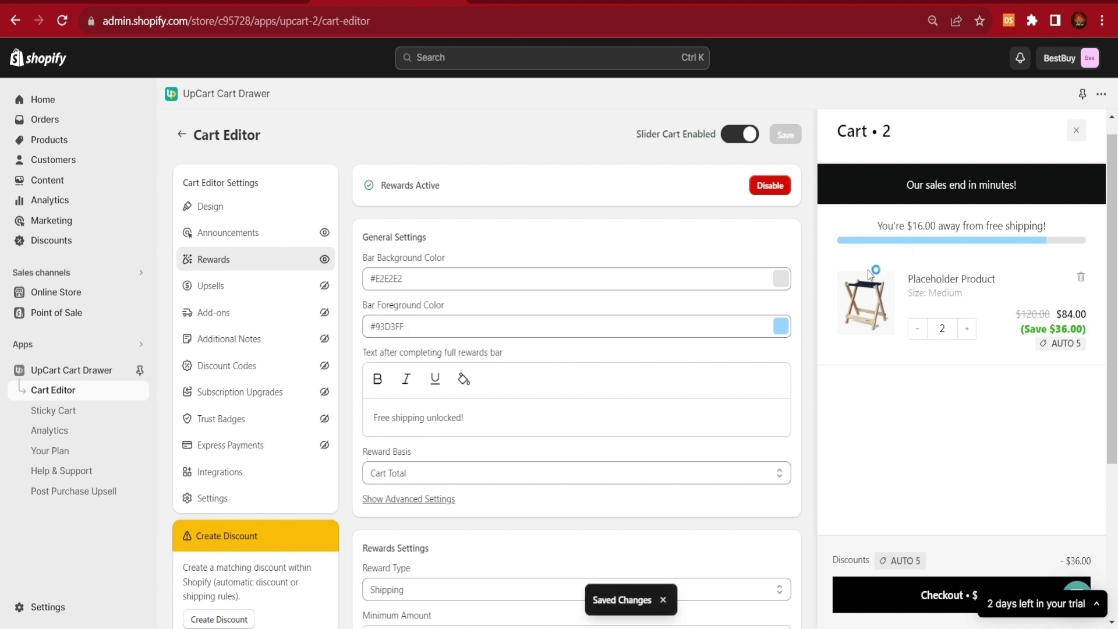
# Step: Set the rewards bar foreground color to red #f41212 and save the change
pyautogui.click(783, 339)
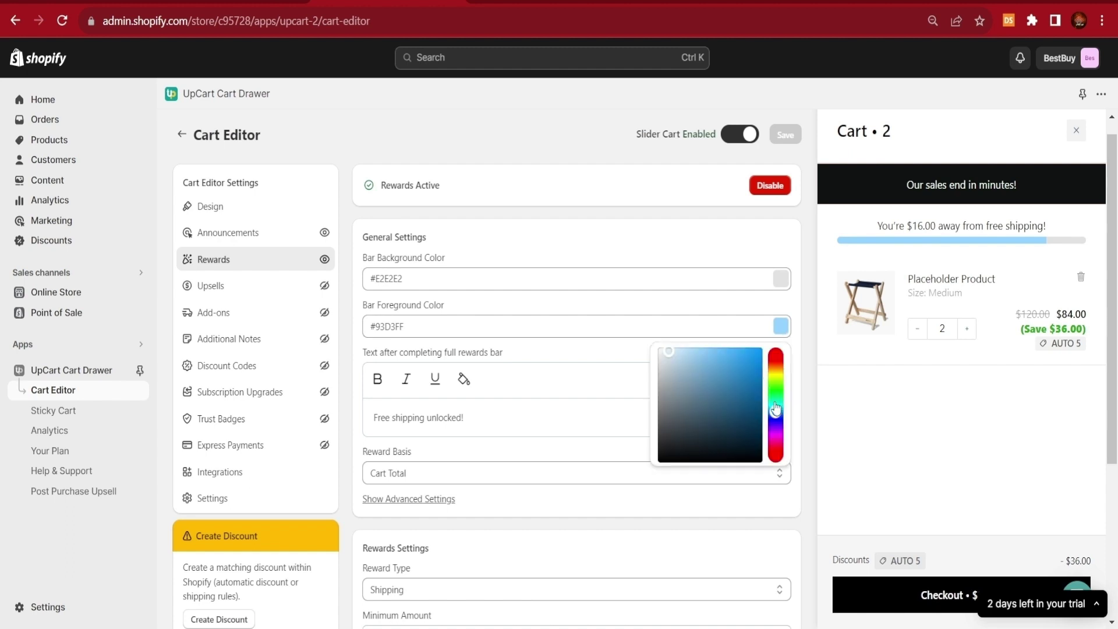
pyautogui.click(775, 356)
pyautogui.moveTo(672, 350); pyautogui.dragTo(754, 352)
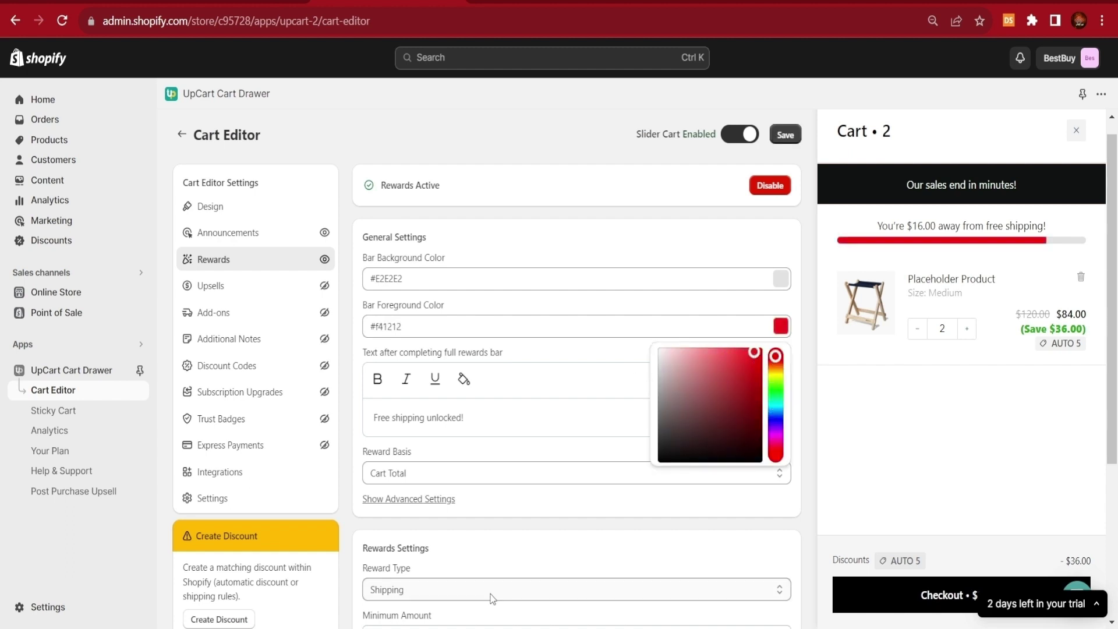
pyautogui.click(729, 243)
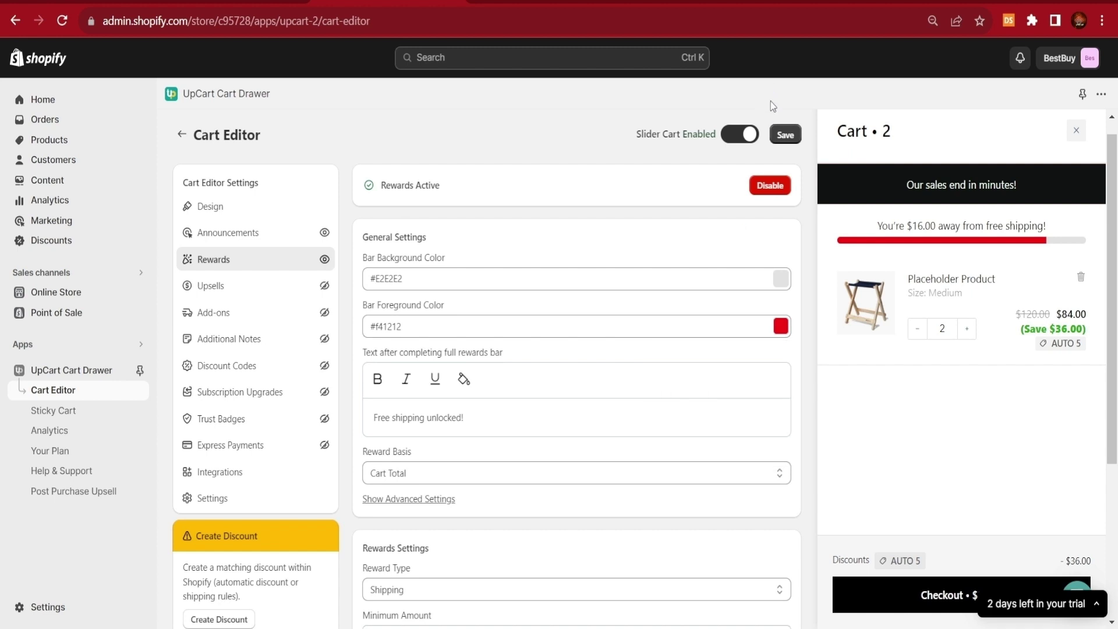
pyautogui.click(786, 135)
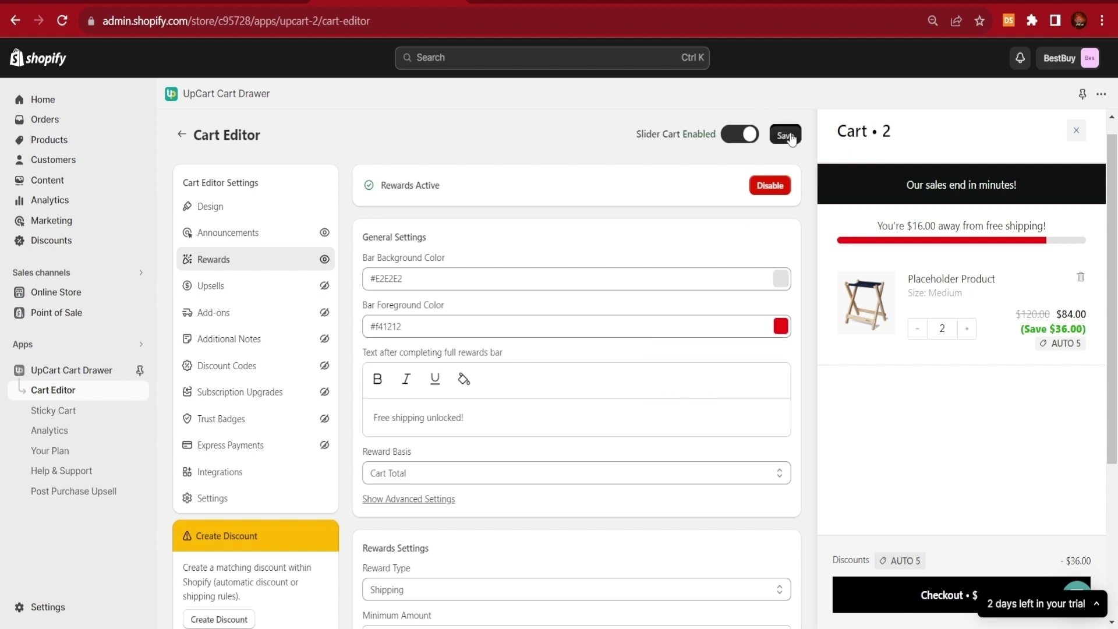
# Step: Enable upsells in the Cart Editor and turn on AI recommended upsells
pyautogui.click(242, 290)
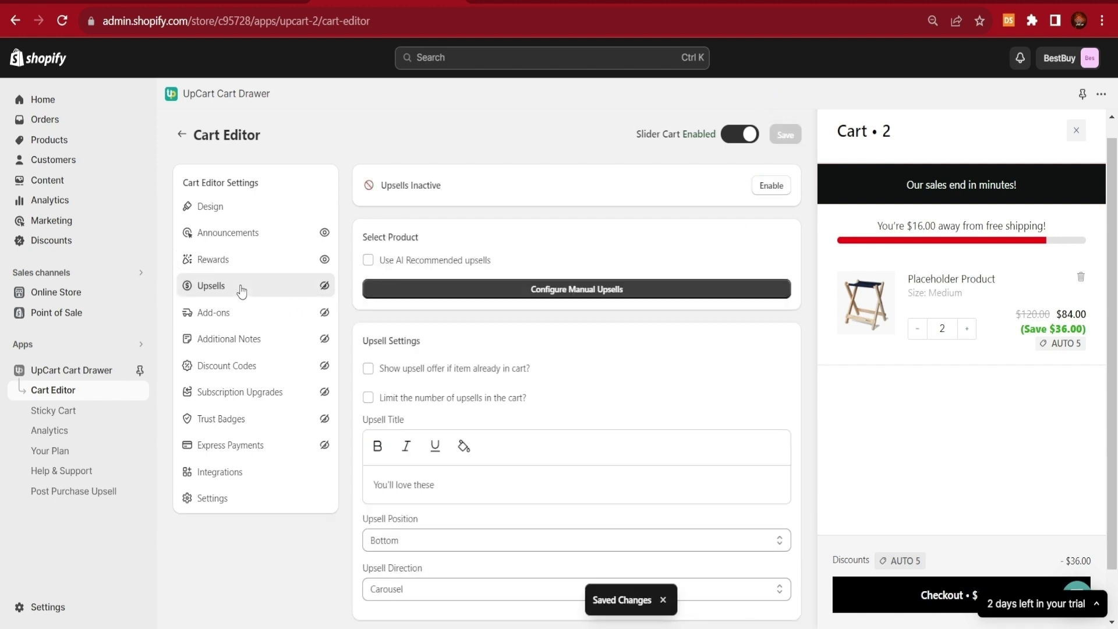
pyautogui.click(771, 205)
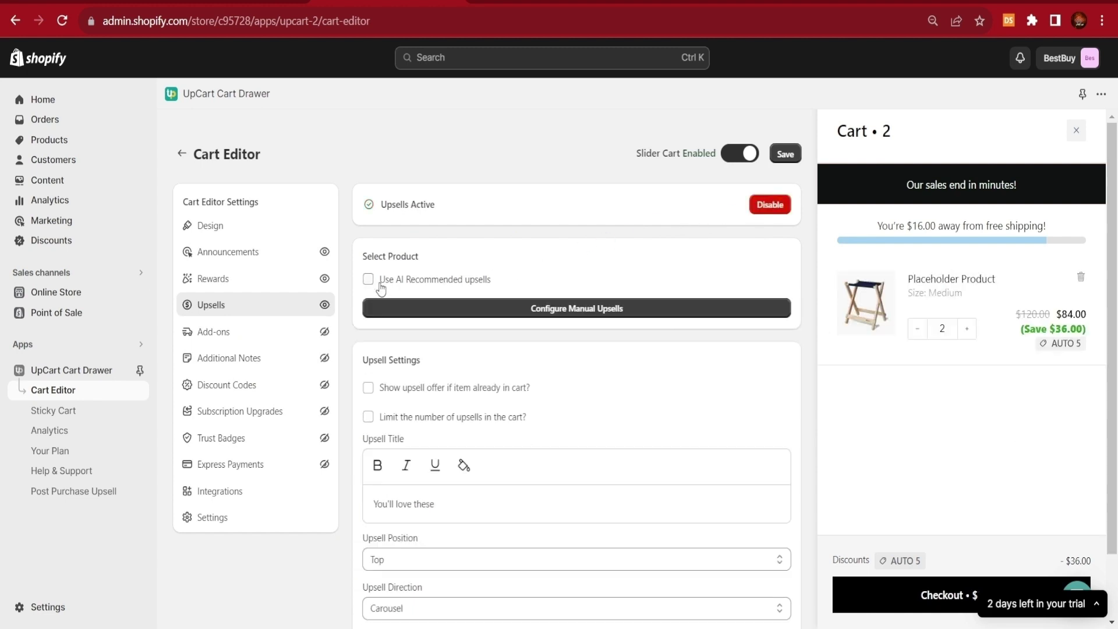
pyautogui.click(368, 280)
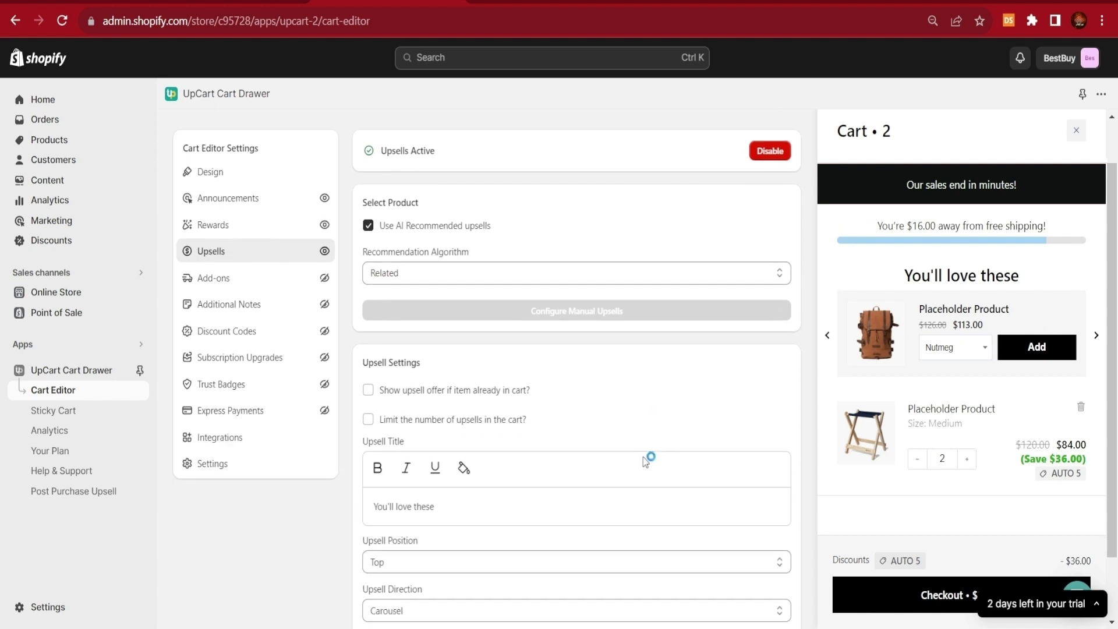
# Step: Try the upsell position Bottom and page through the upsell carousel in the cart preview
pyautogui.scroll(-2, 643, 457)
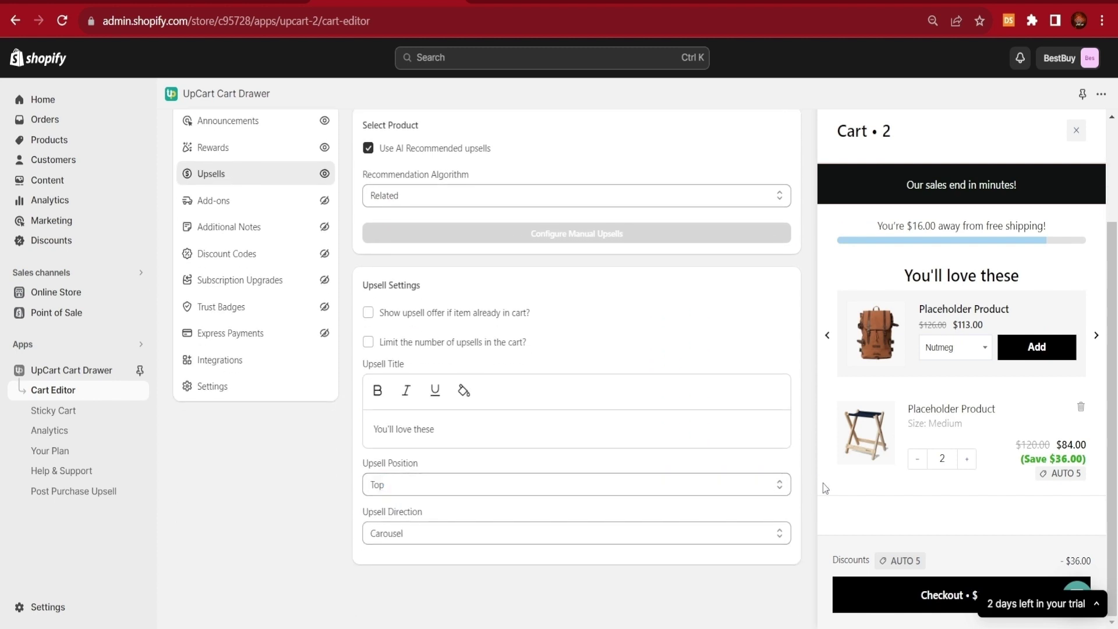
pyautogui.click(769, 487)
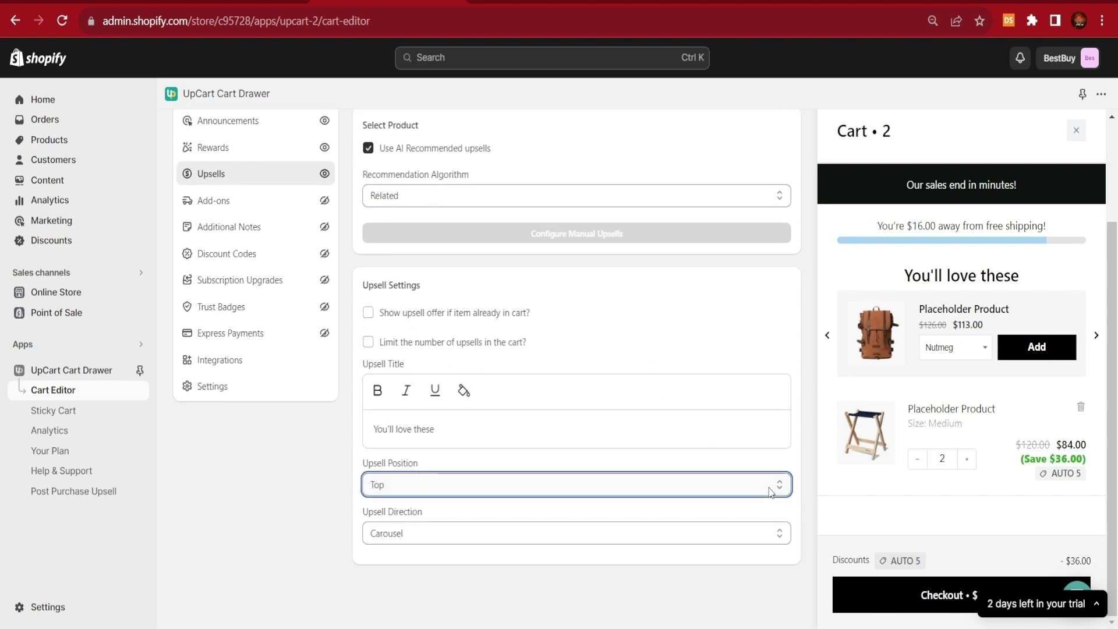
pyautogui.click(411, 516)
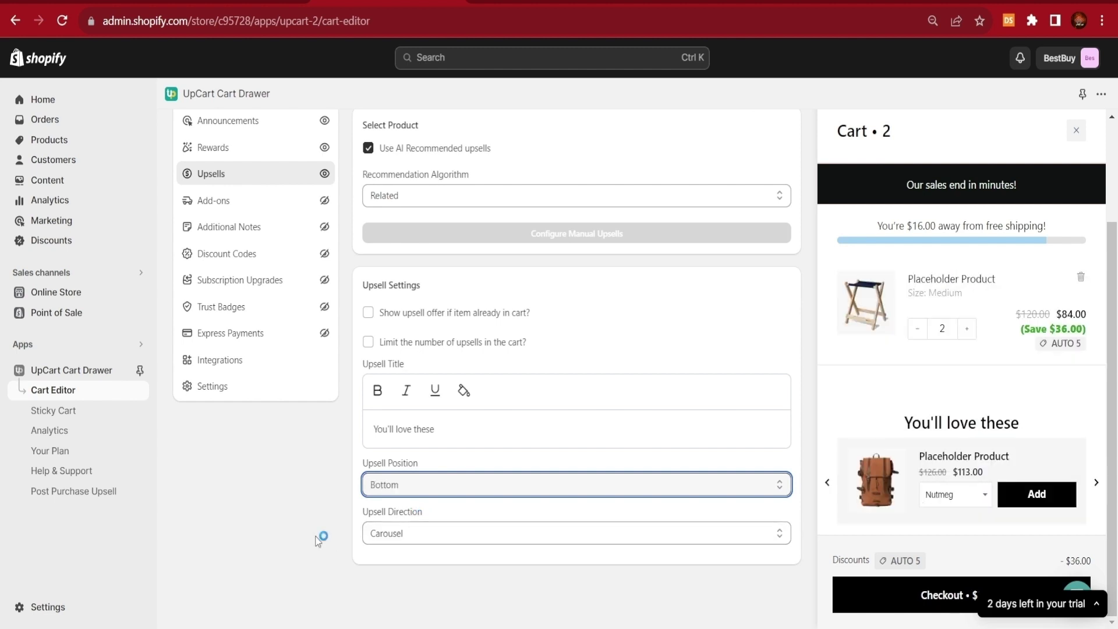
pyautogui.click(782, 535)
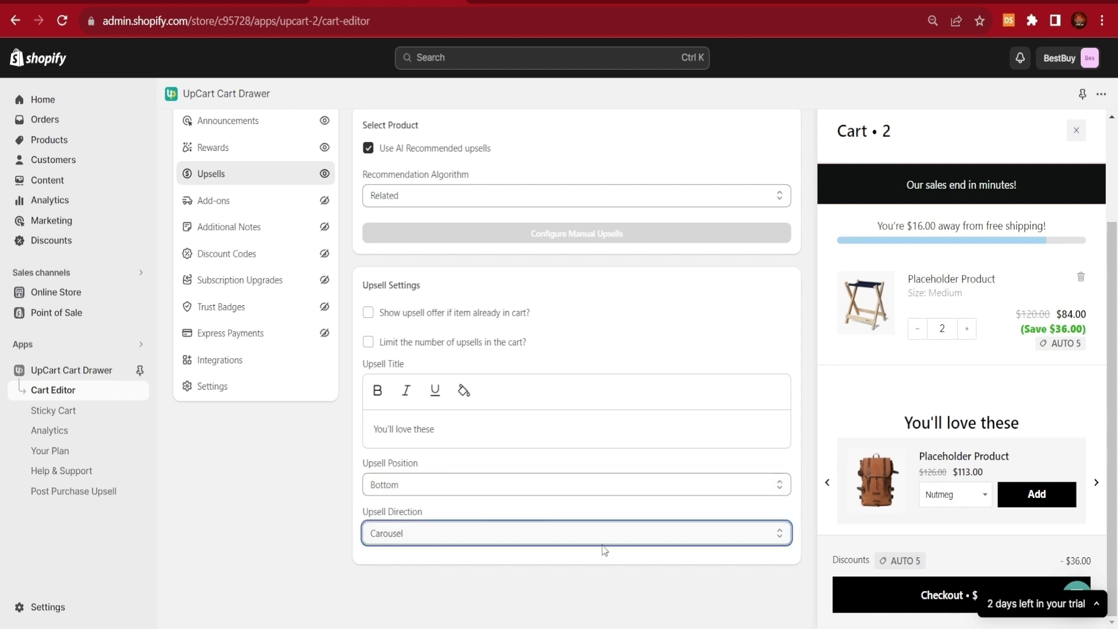
pyautogui.click(1097, 485)
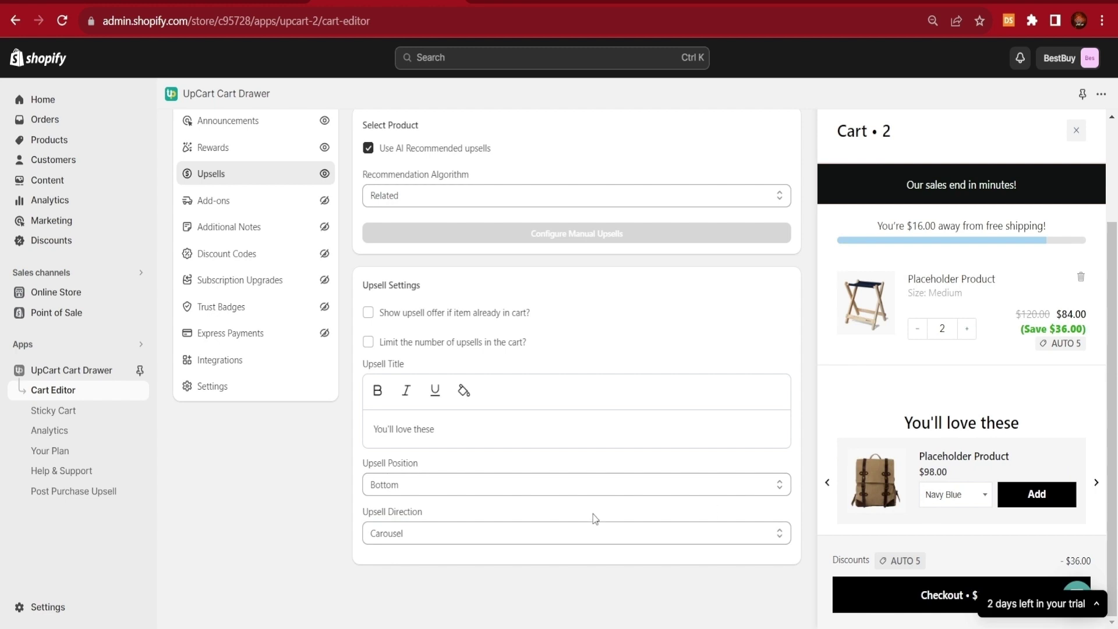
# Step: Try the Block upsell direction and look over the stacked products in the cart preview
pyautogui.click(592, 537)
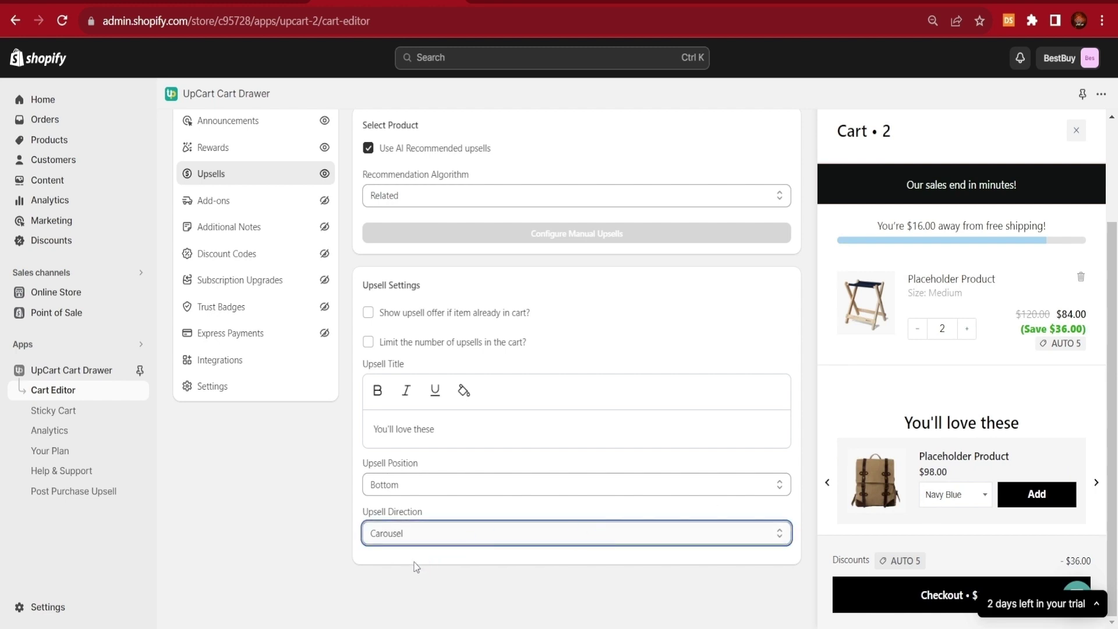
pyautogui.press('Down')
pyautogui.scroll(-3, 876, 447)
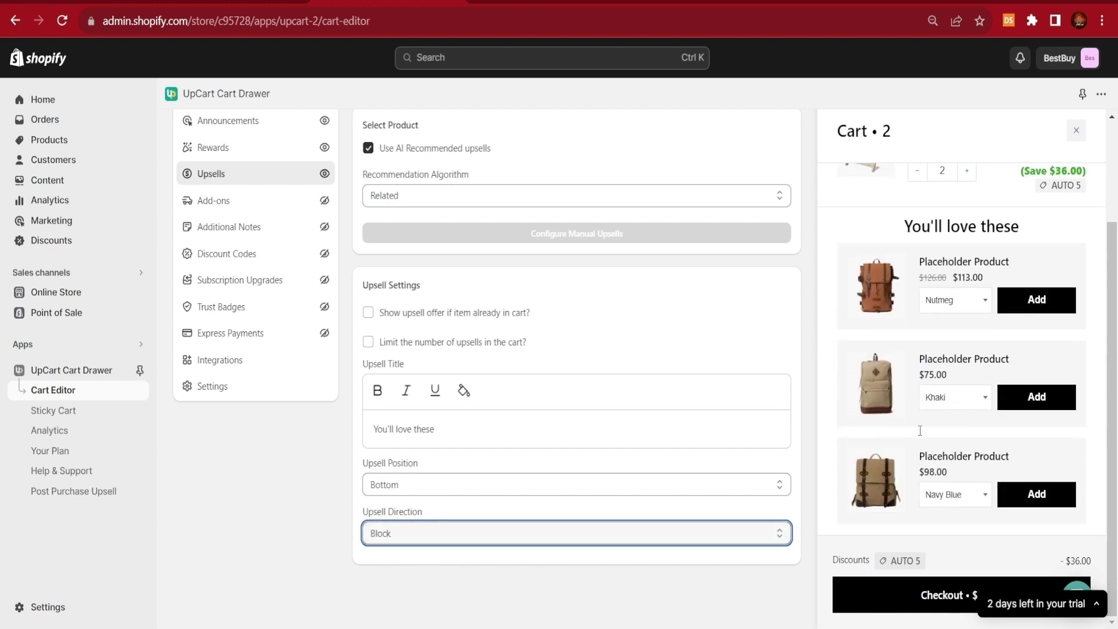
# Step: Set the upsell position to Top and check the placement in the cart preview
pyautogui.click(495, 487)
pyautogui.press('Up')
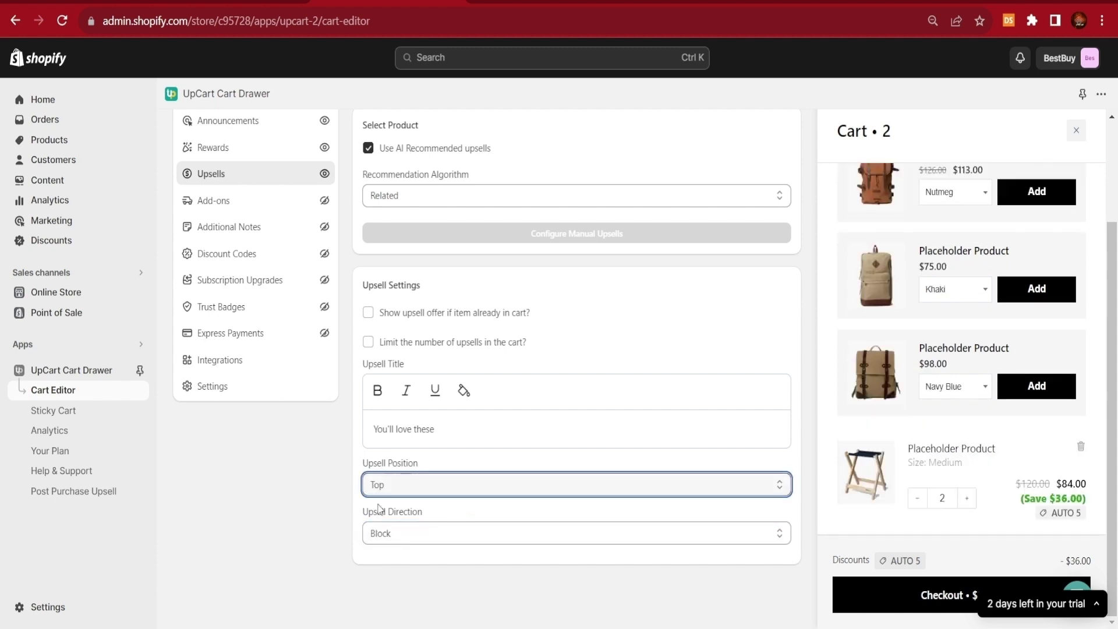
pyautogui.scroll(3, 872, 306)
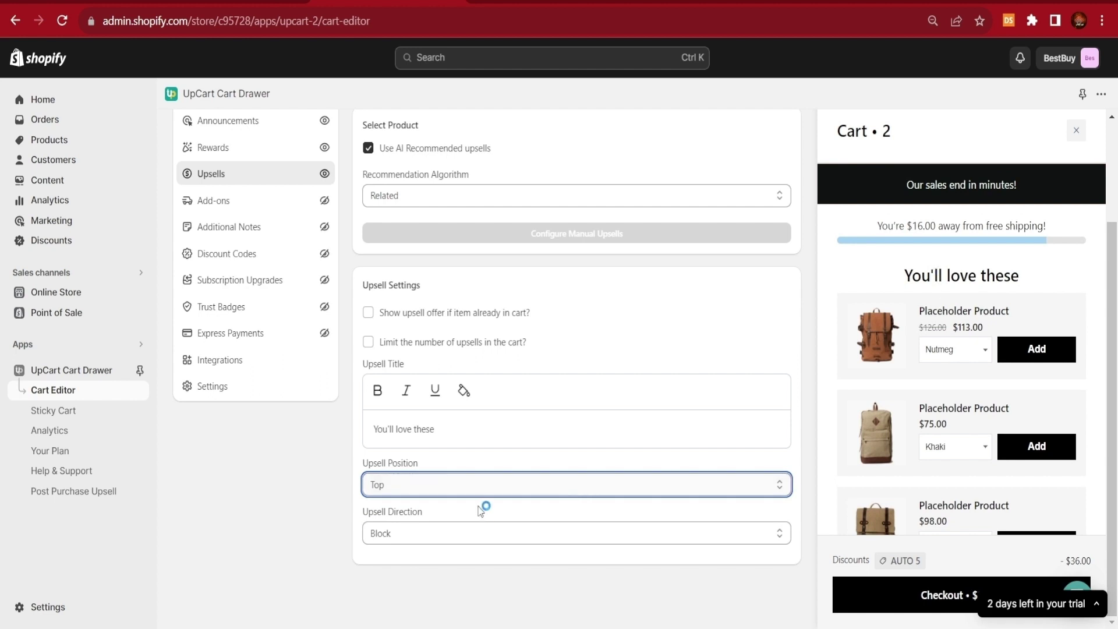
# Step: Set the upsell direction to Carousel and save the upsell settings
pyautogui.click(477, 536)
pyautogui.click(431, 557)
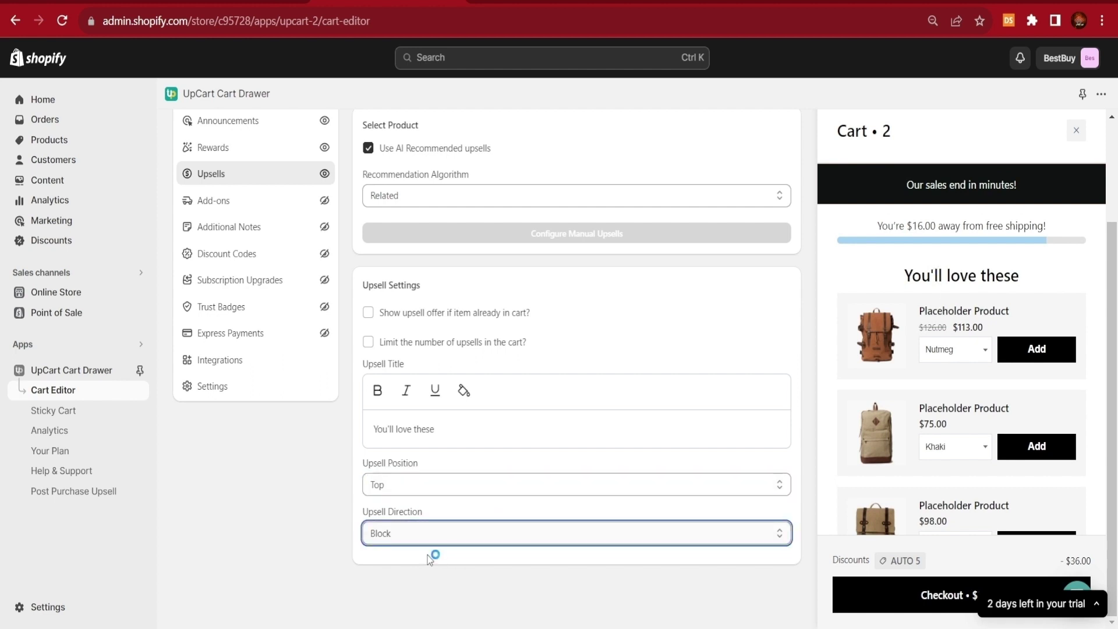
pyautogui.scroll(3, 429, 560)
pyautogui.click(785, 153)
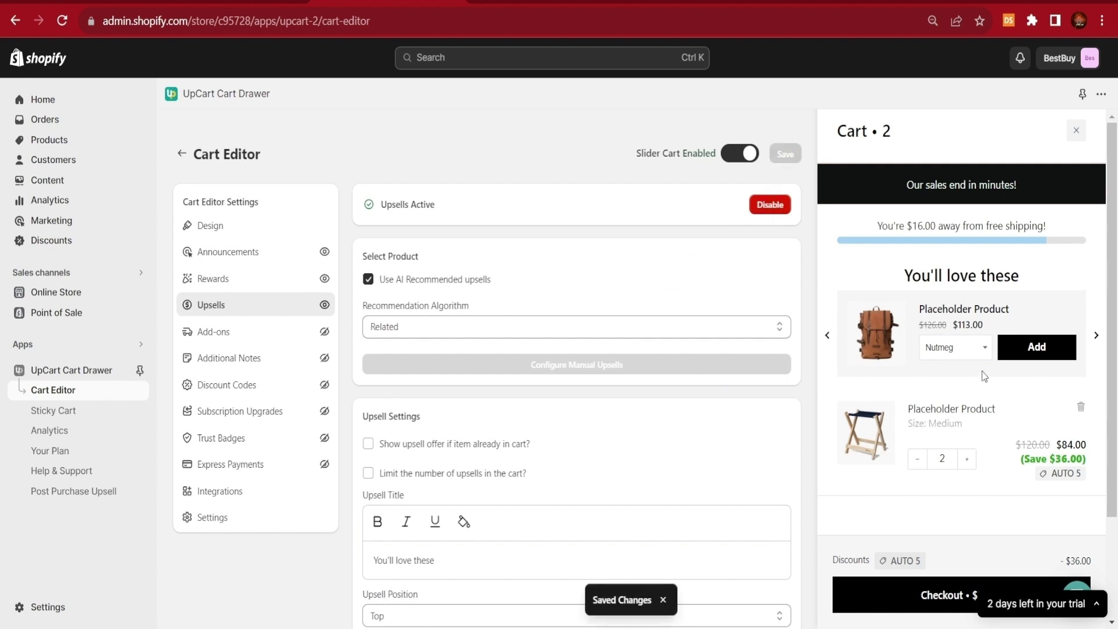
# Step: Page through the recommended products in the cart preview's upsell carousel
pyautogui.click(1097, 337)
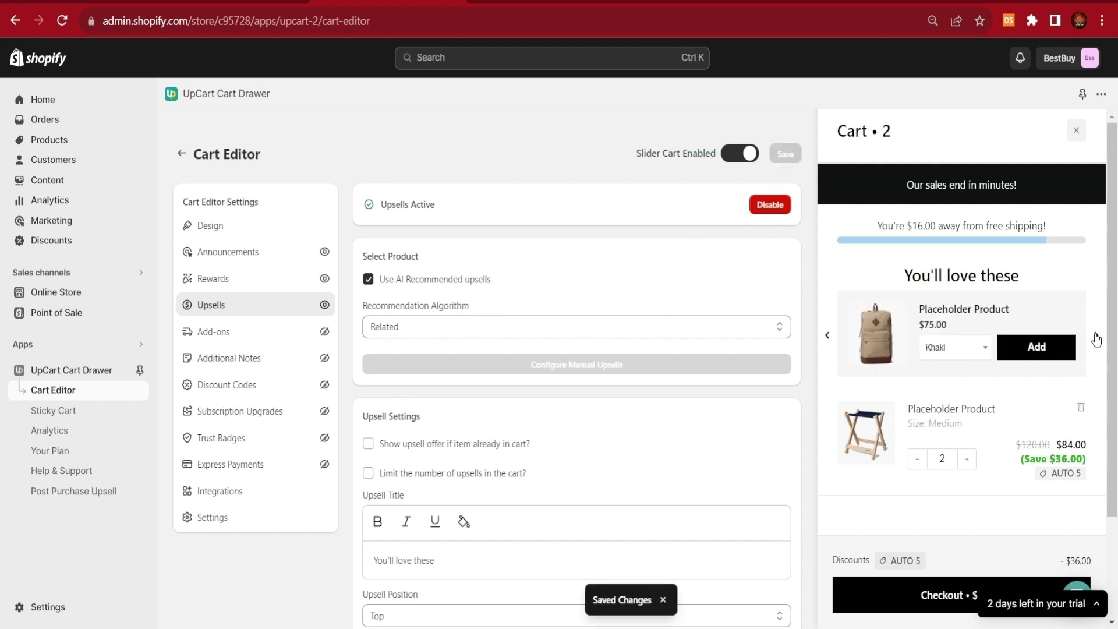
pyautogui.click(1097, 339)
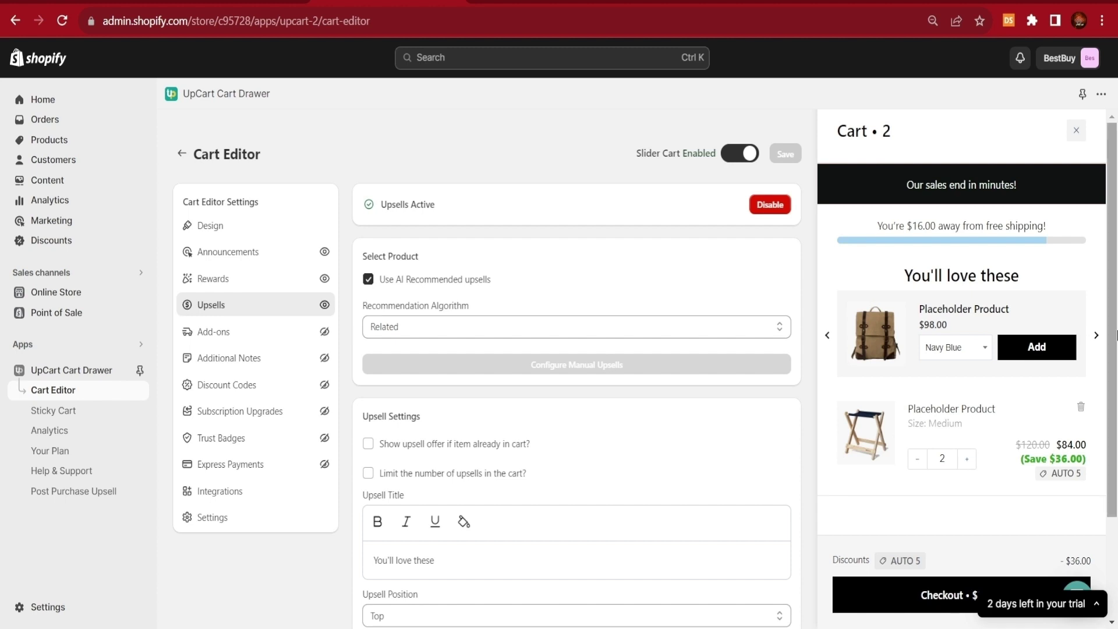
pyautogui.click(1096, 339)
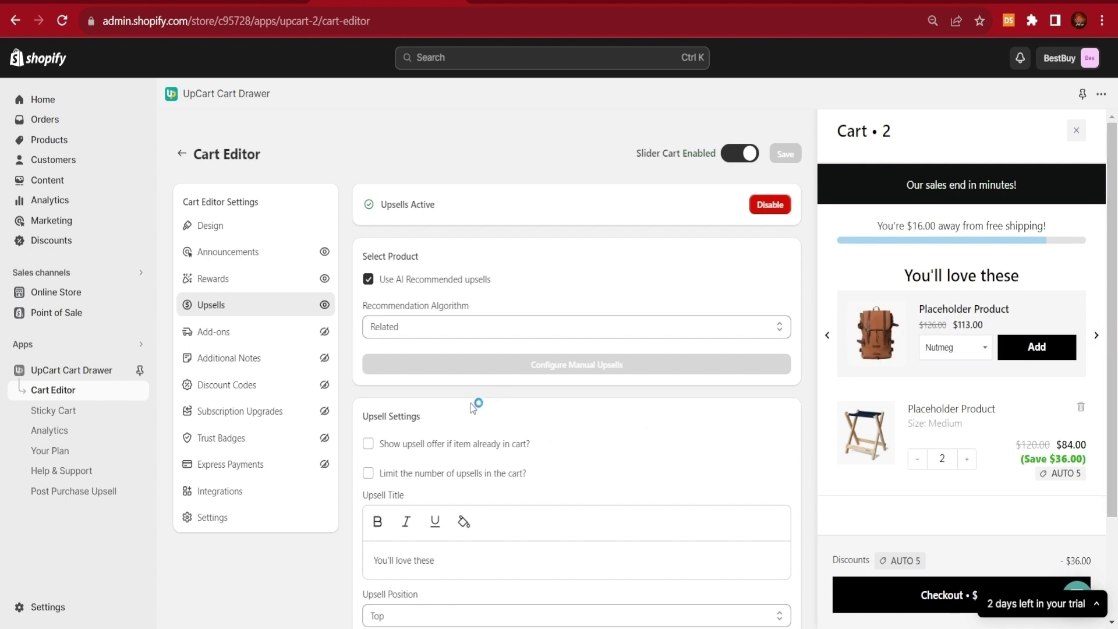
# Step: Enable add-ons in the Cart Editor and choose Shipping Protection as the add-on type
pyautogui.click(209, 333)
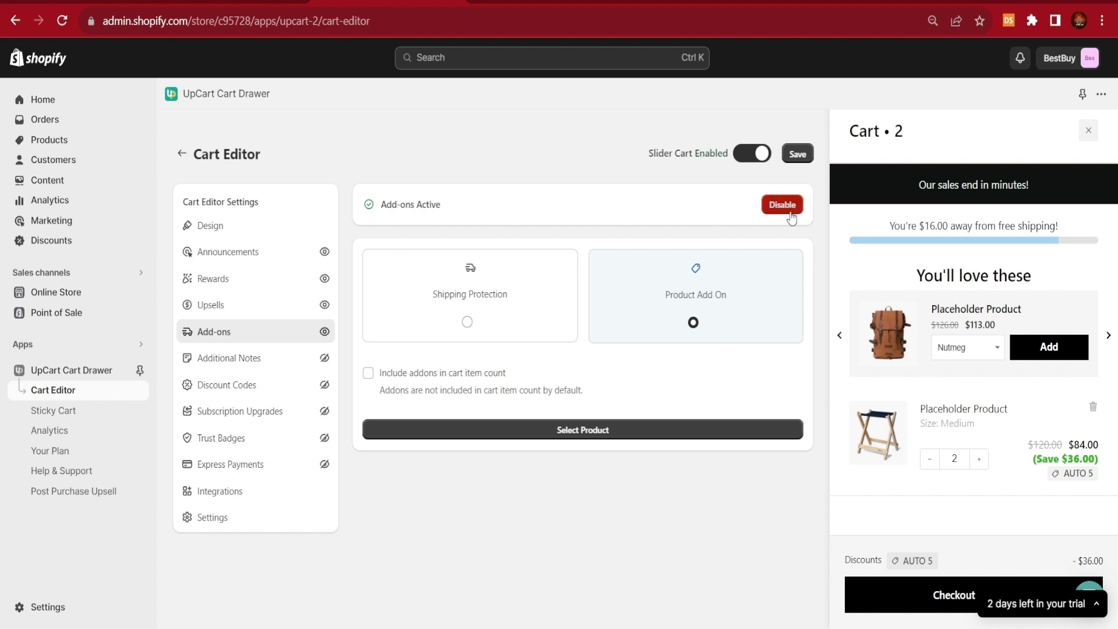
pyautogui.click(458, 318)
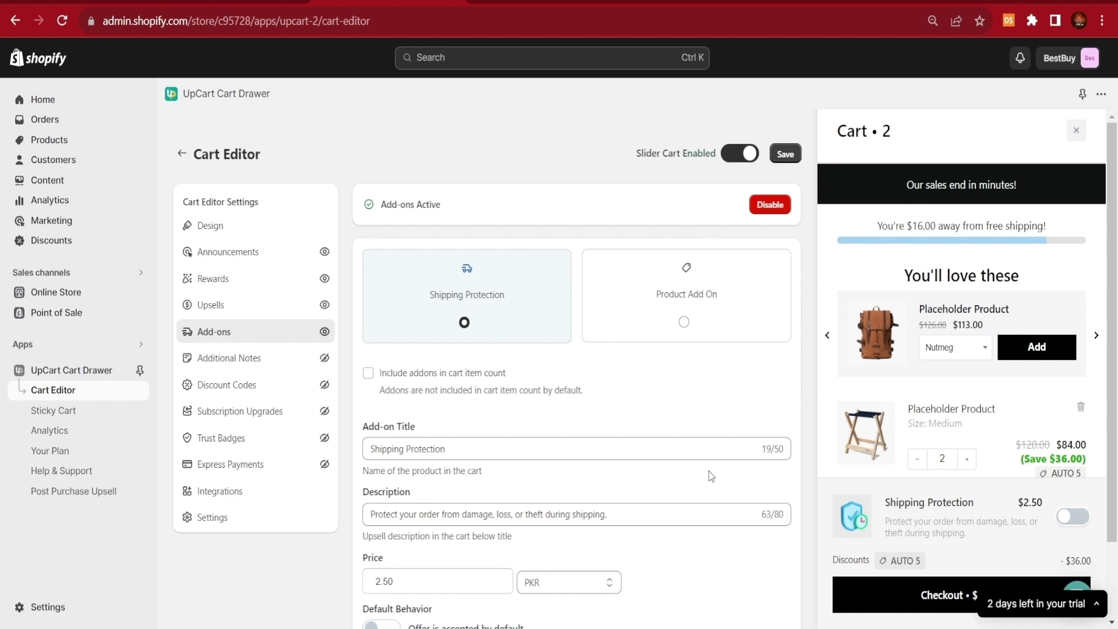
# Step: Review the Shipping Protection title, description, price and default behavior, and save the add-on settings
pyautogui.scroll(-2, 601, 452)
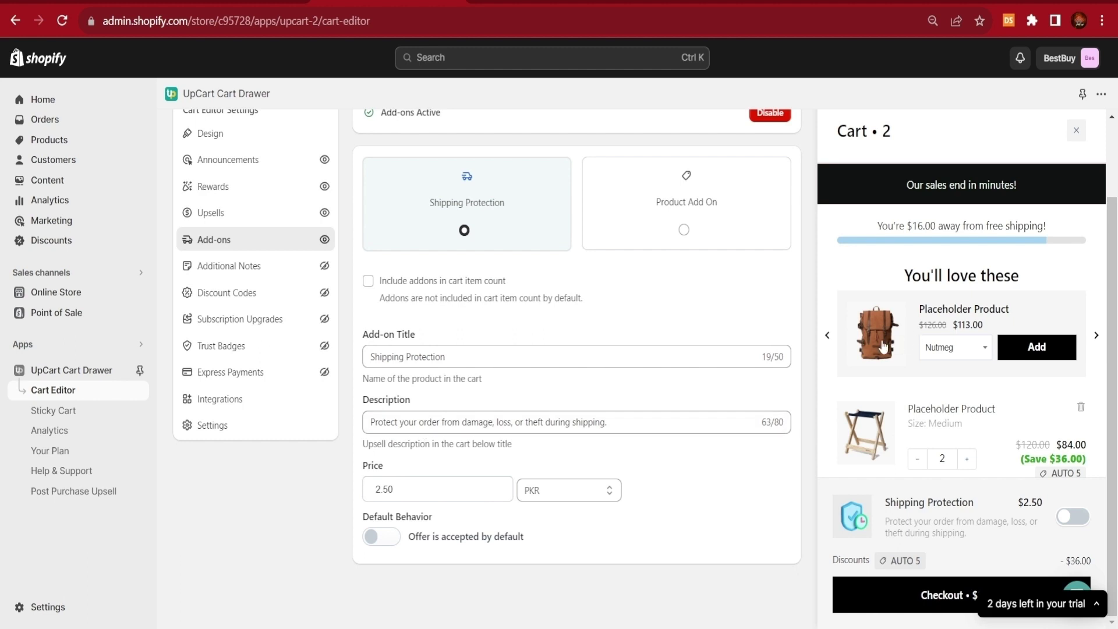
pyautogui.scroll(2, 883, 346)
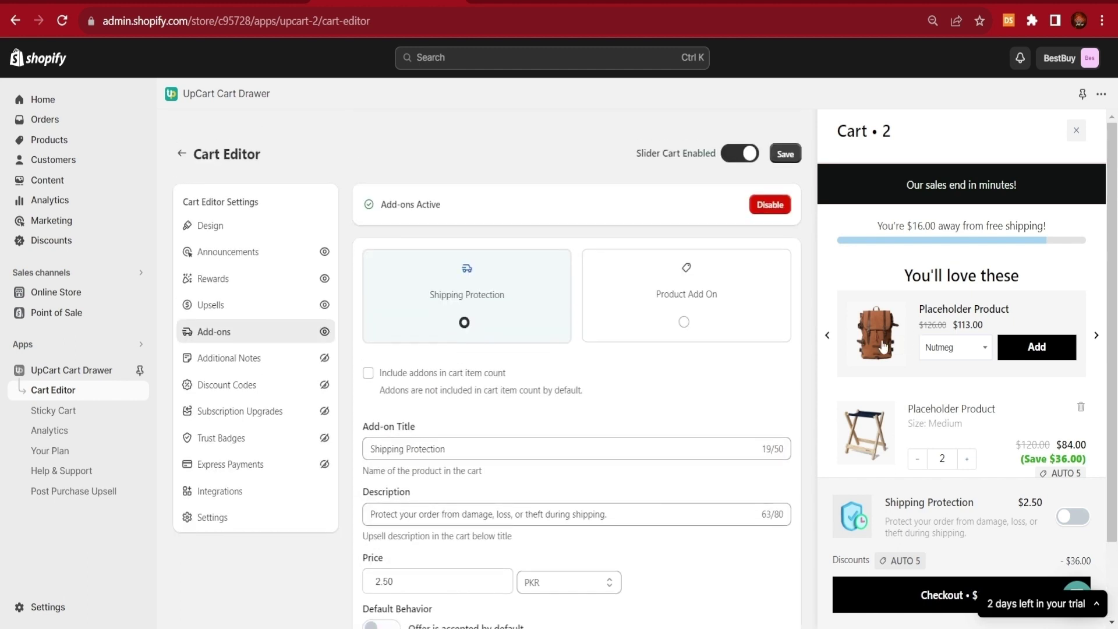
pyautogui.scroll(-1, 739, 380)
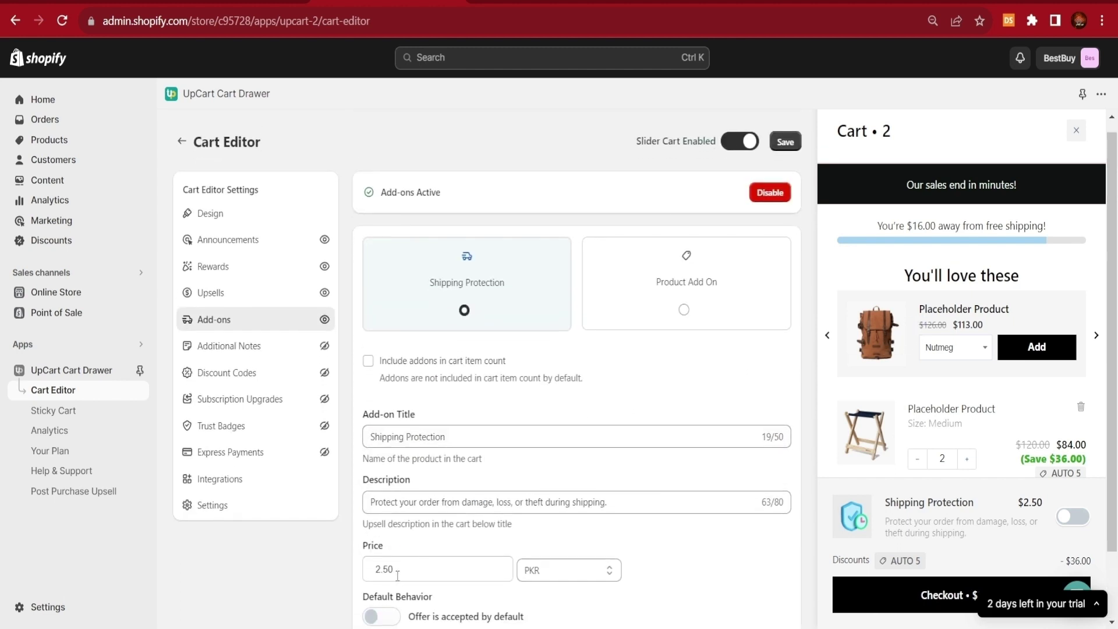
pyautogui.doubleClick(398, 570)
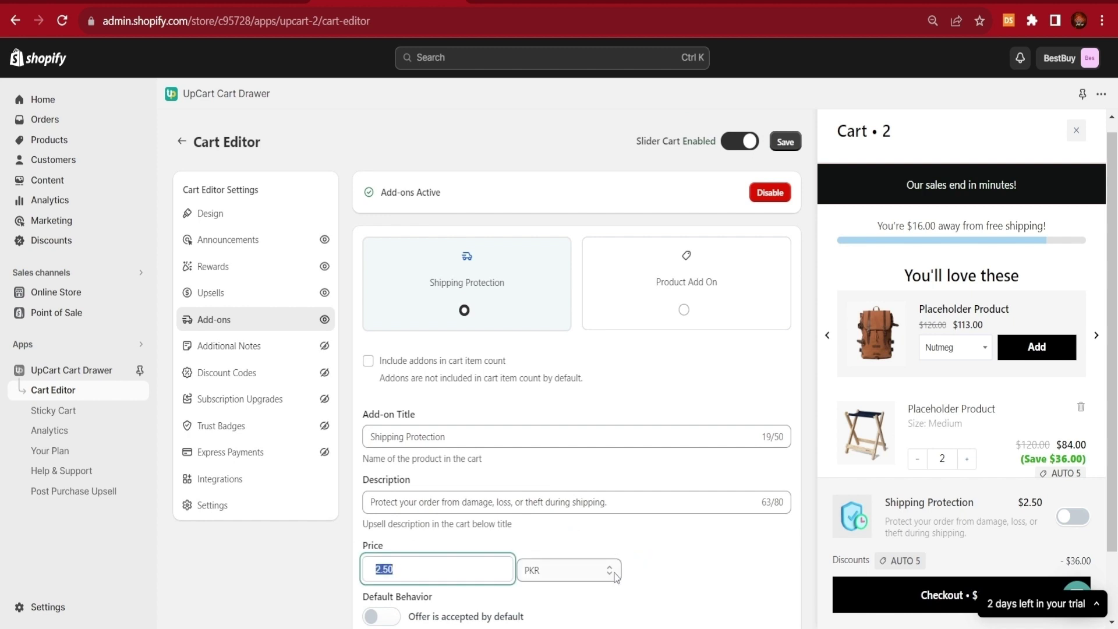
pyautogui.click(406, 564)
pyautogui.scroll(-2, 405, 569)
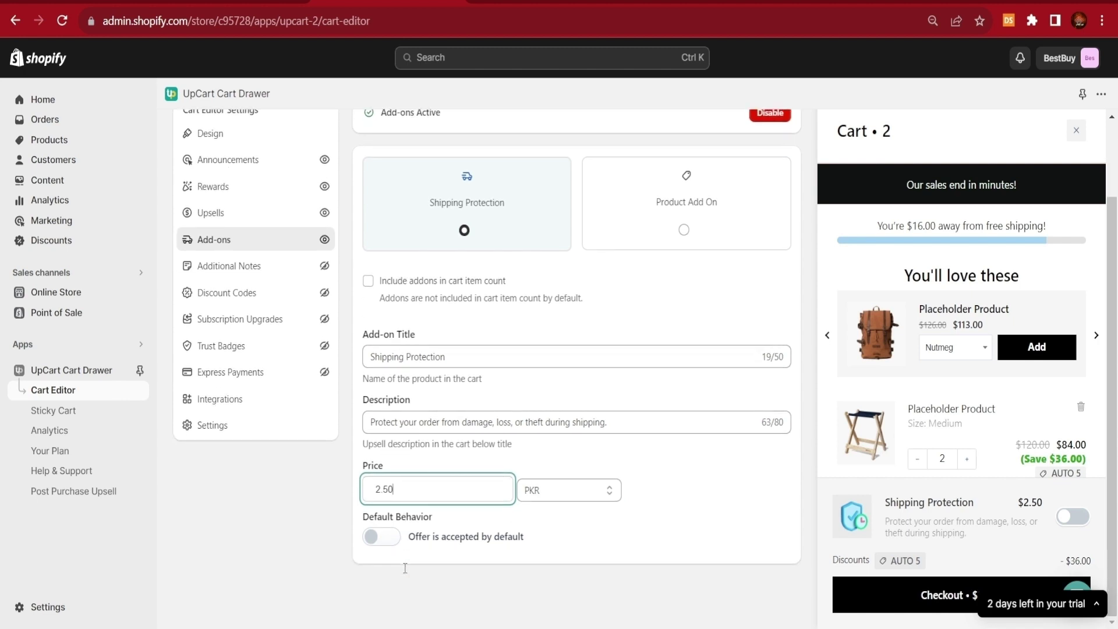
pyautogui.scroll(2, 642, 327)
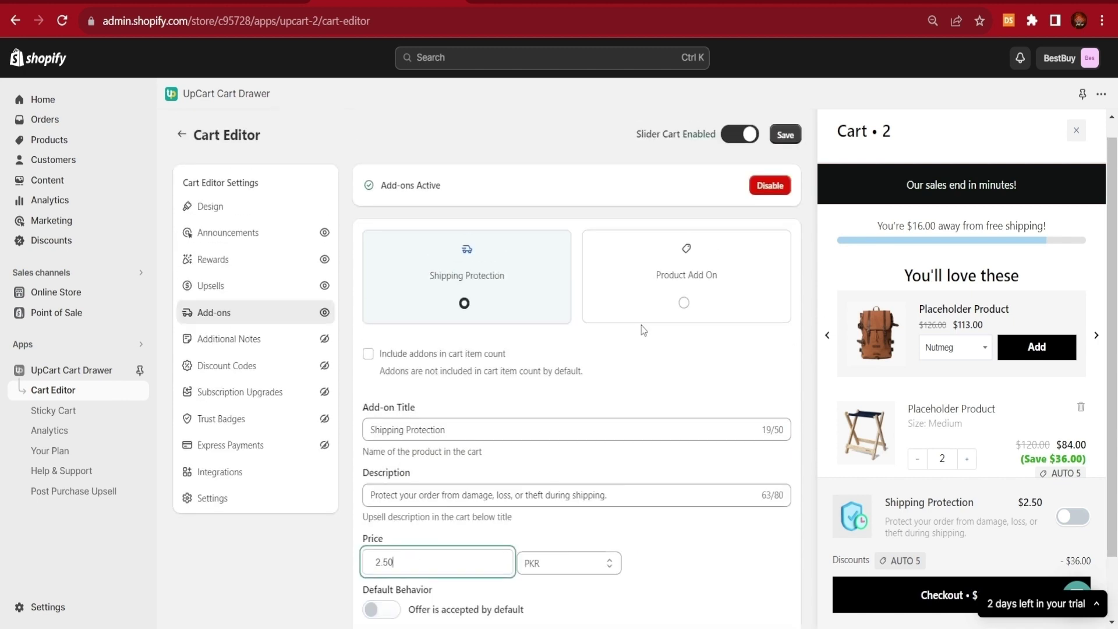
pyautogui.click(784, 152)
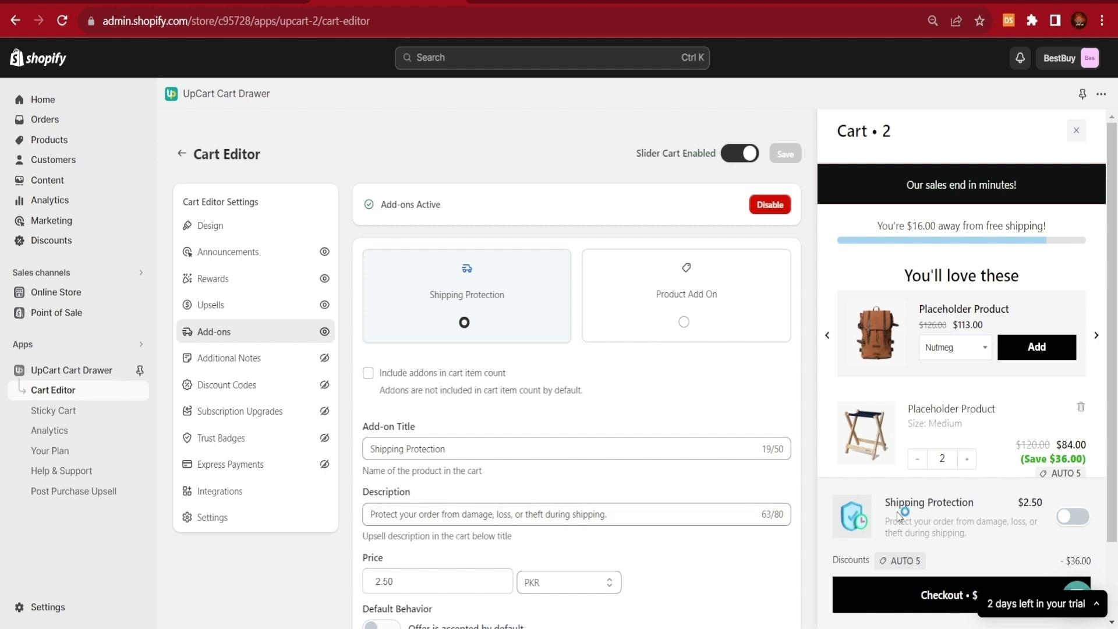
# Step: Enable and save additional notes for the cart, and expand the special instructions field in the cart preview
pyautogui.click(204, 354)
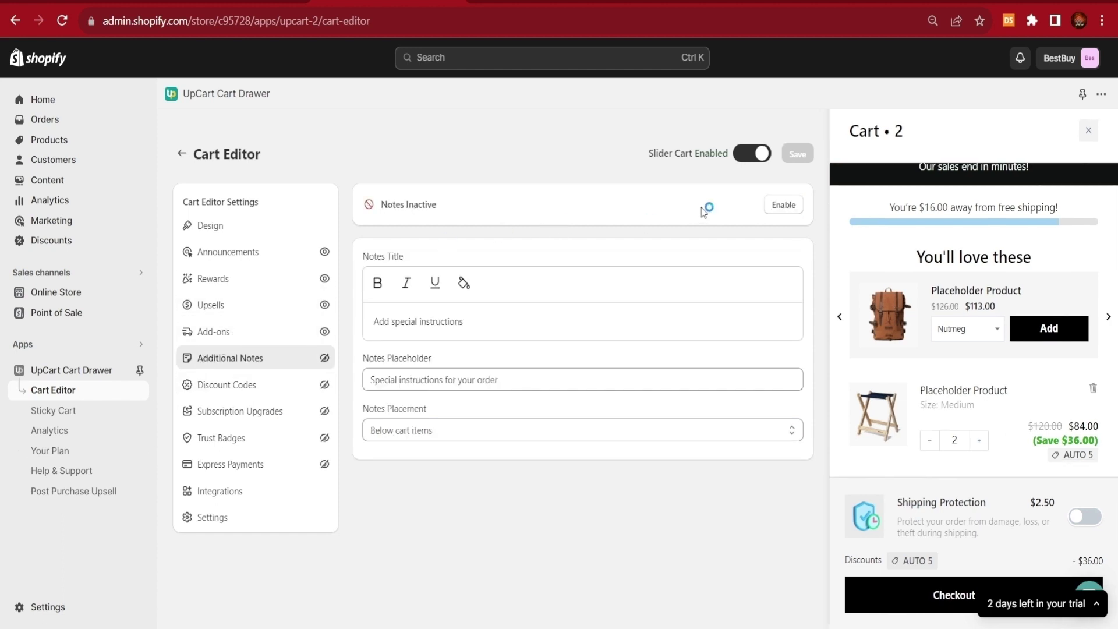
pyautogui.click(785, 205)
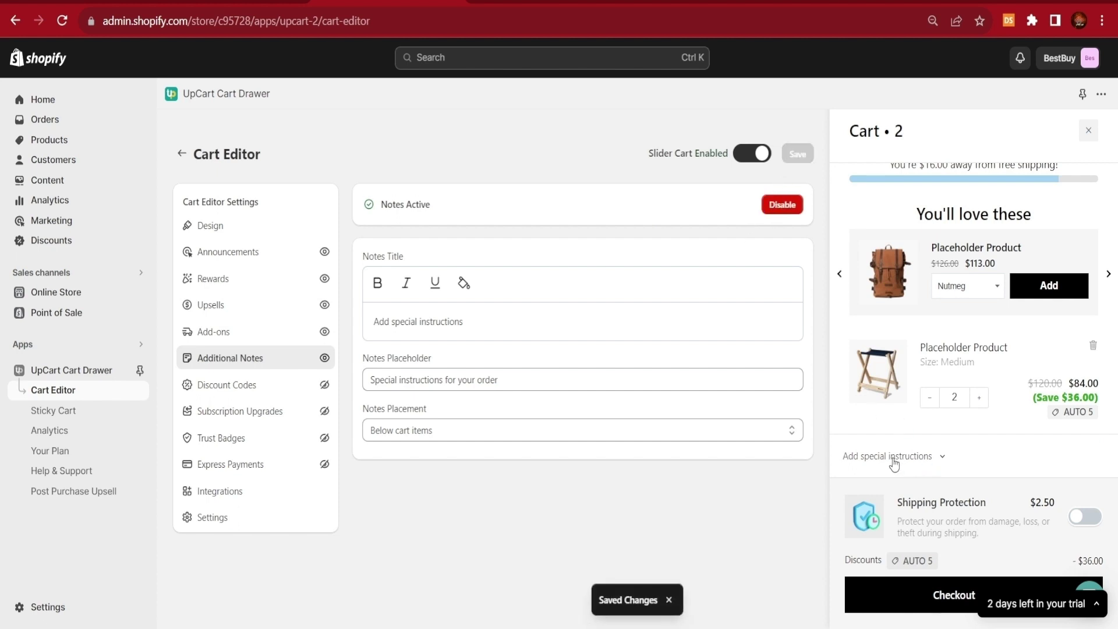
pyautogui.click(945, 459)
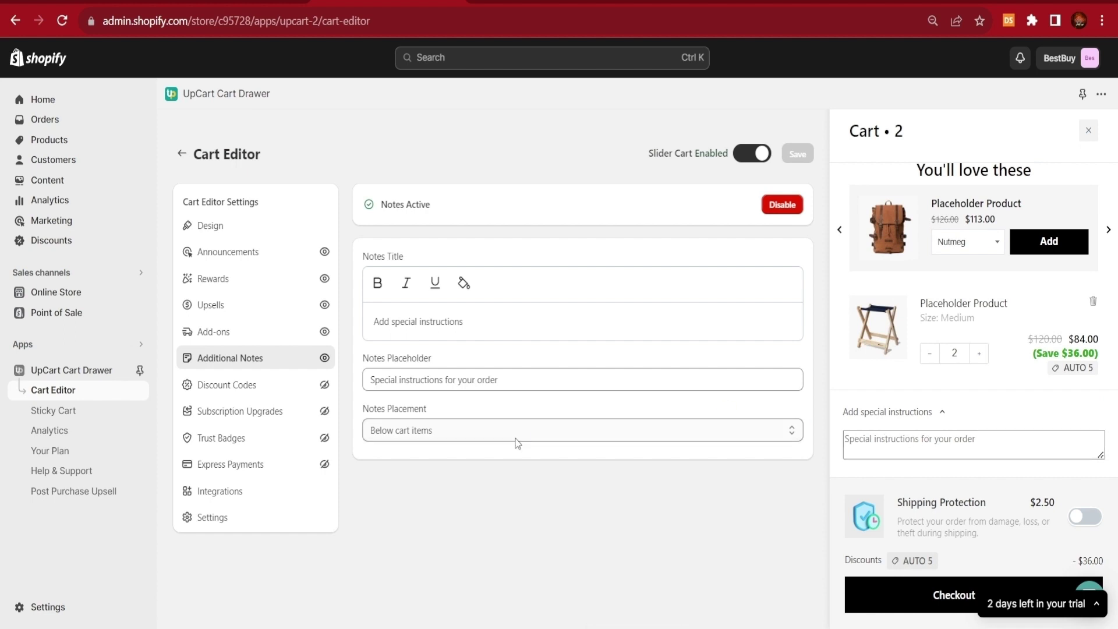
# Step: Set the notes placement to Top of footer and save the change
pyautogui.click(792, 430)
pyautogui.click(406, 464)
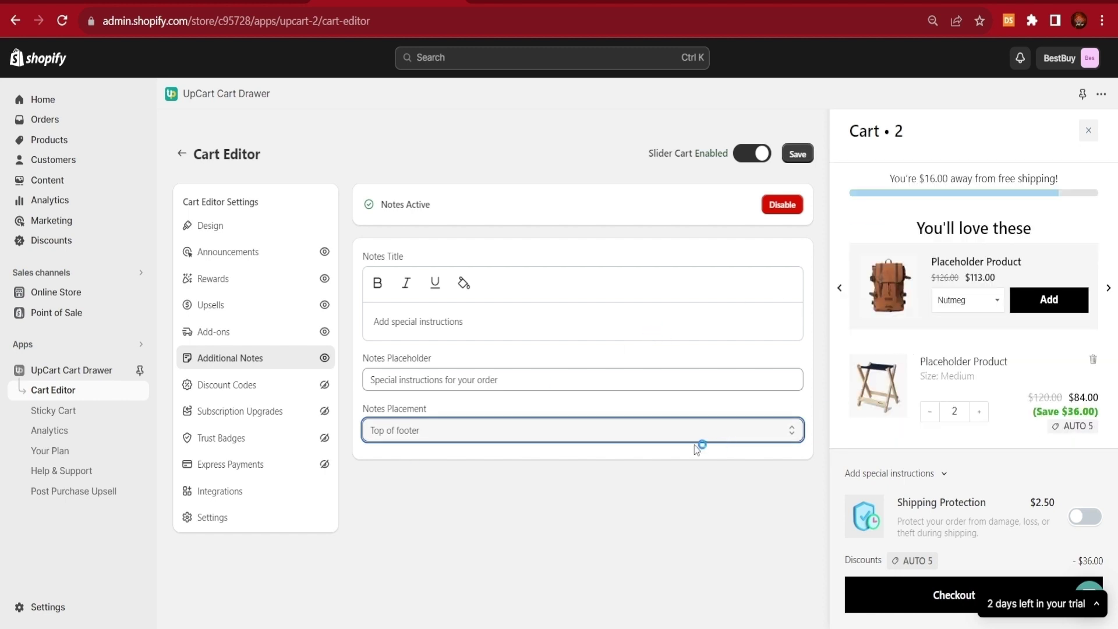
pyautogui.click(797, 154)
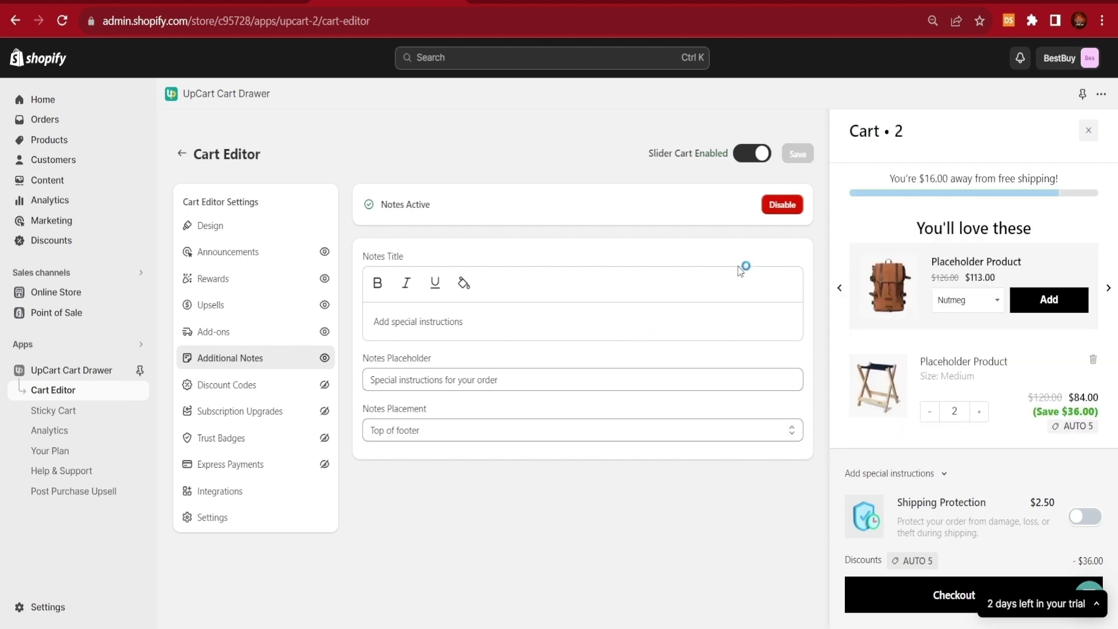
# Step: Enable discount codes in the Cart Editor, save, and check the discount code field in the cart preview
pyautogui.click(232, 386)
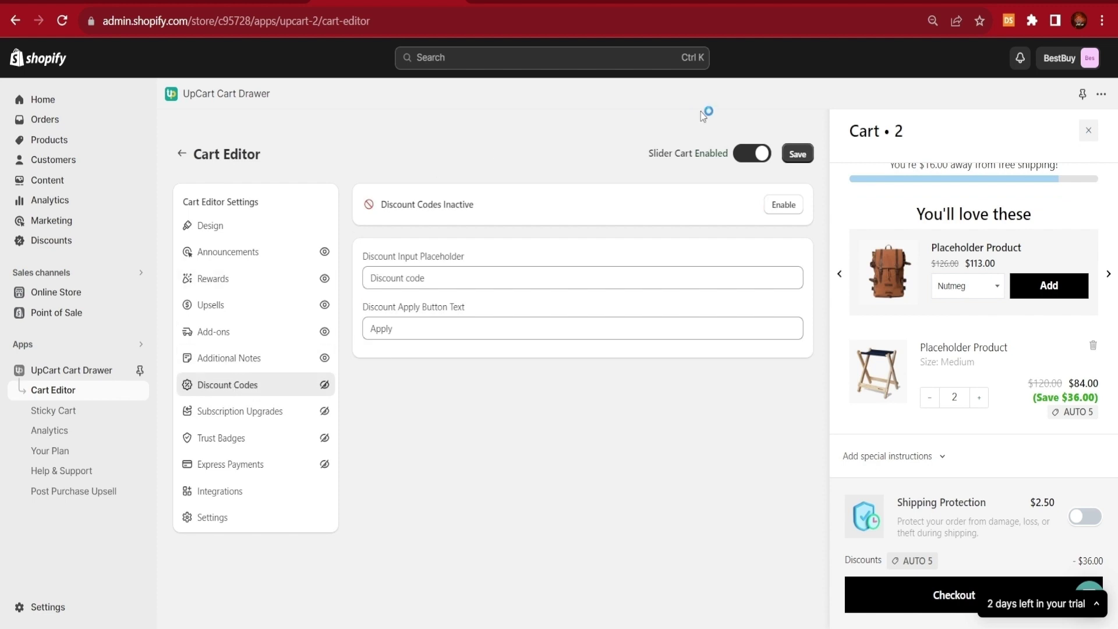
pyautogui.click(786, 206)
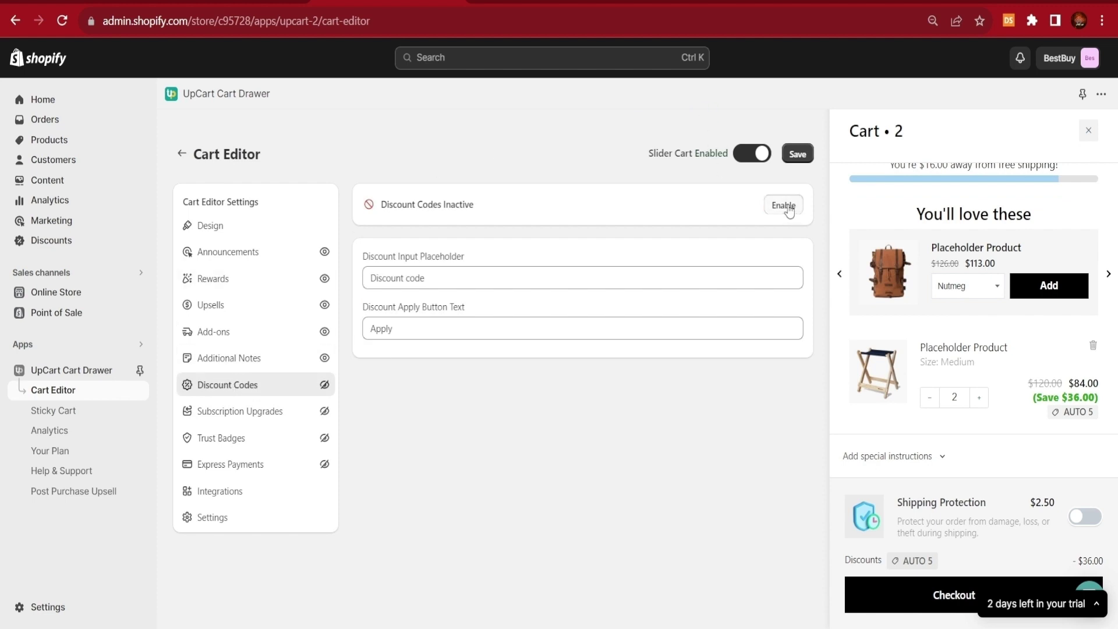
pyautogui.click(797, 153)
pyautogui.click(1072, 535)
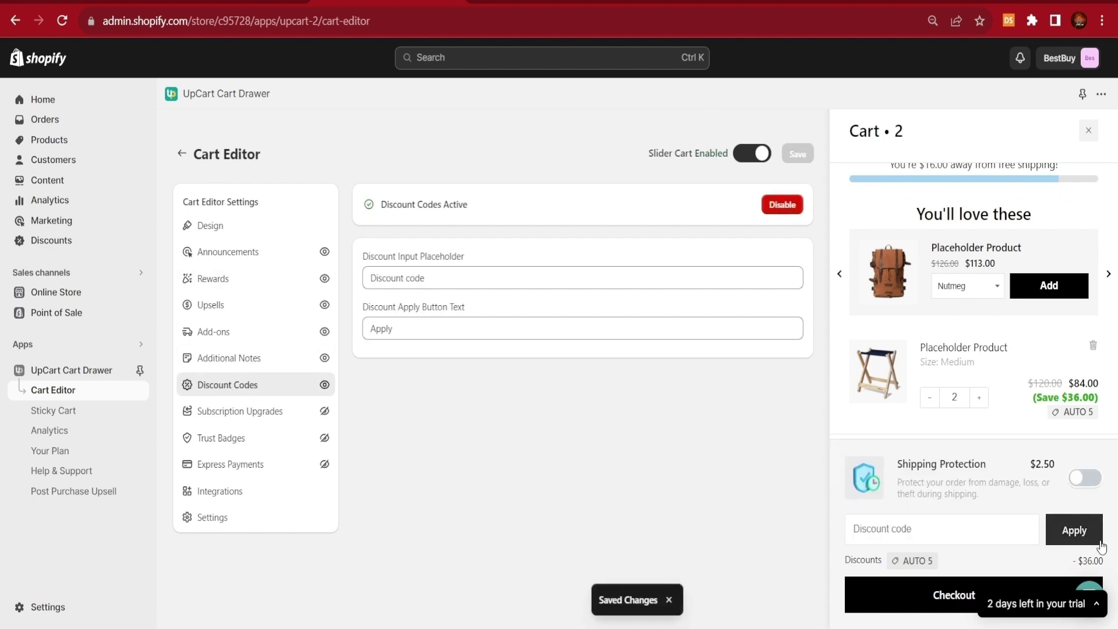
pyautogui.click(970, 522)
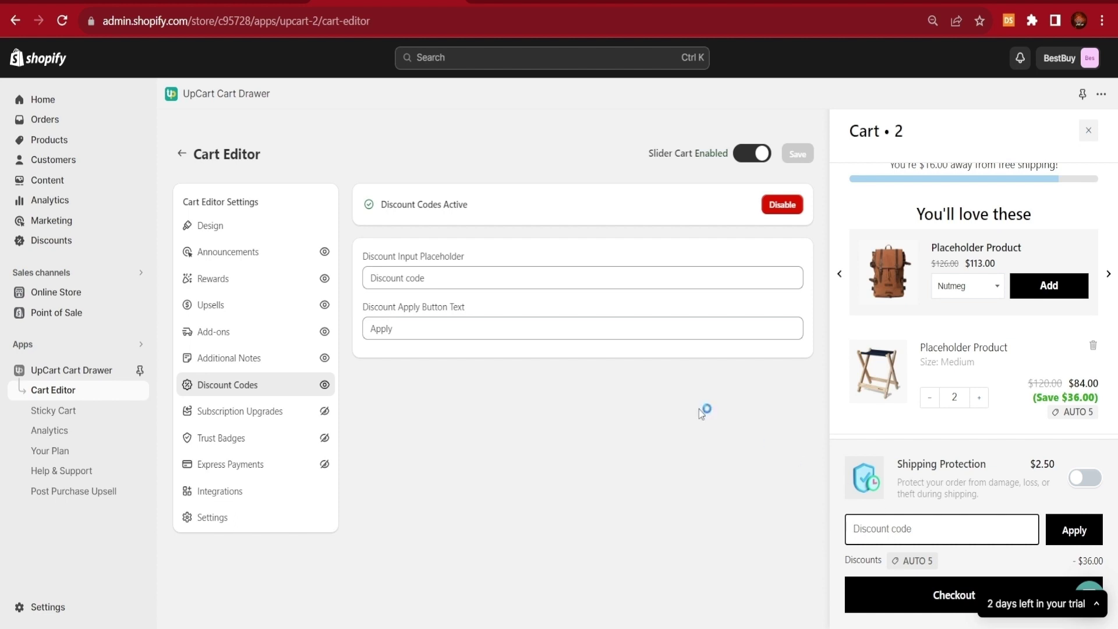
pyautogui.click(432, 325)
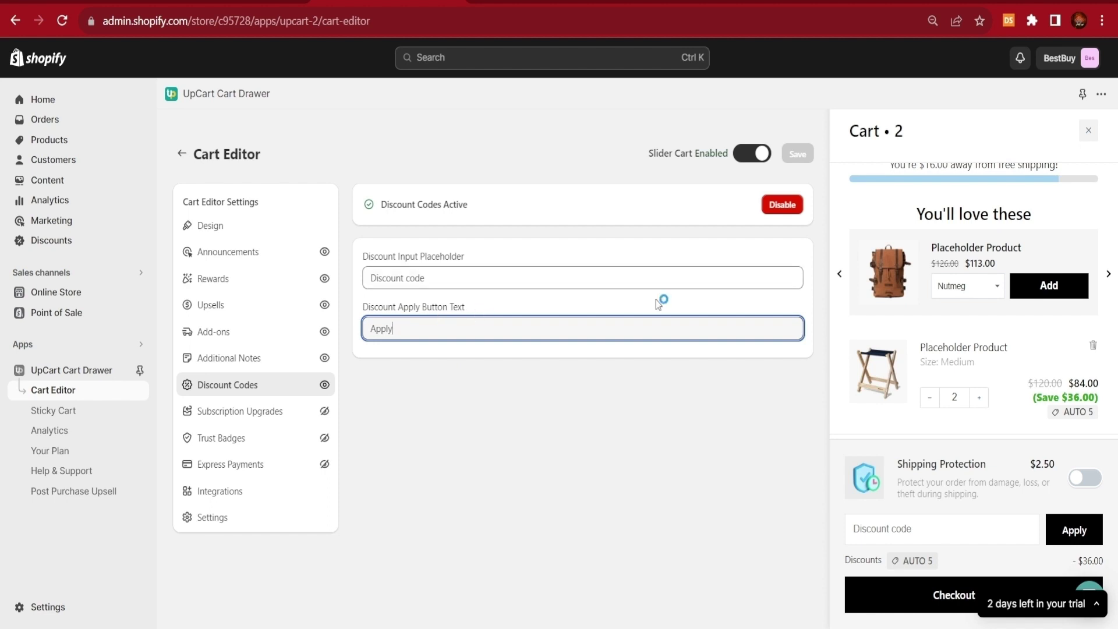
# Step: Enable trust badges, choose Payment Icons as the preset images, and save the settings
pyautogui.click(233, 411)
pyautogui.click(226, 441)
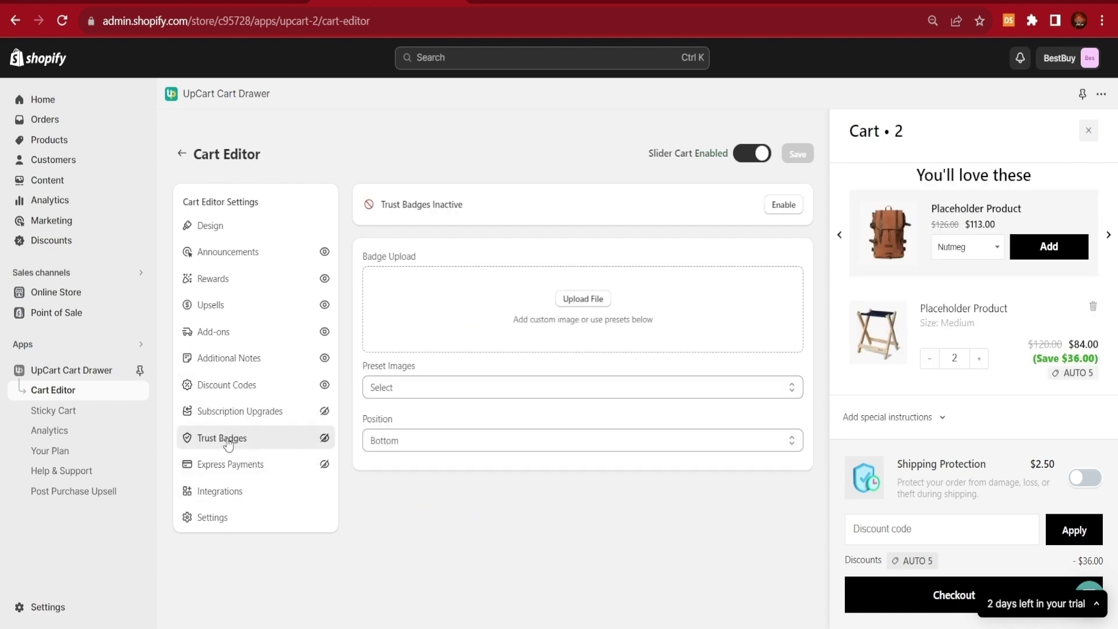
pyautogui.click(785, 207)
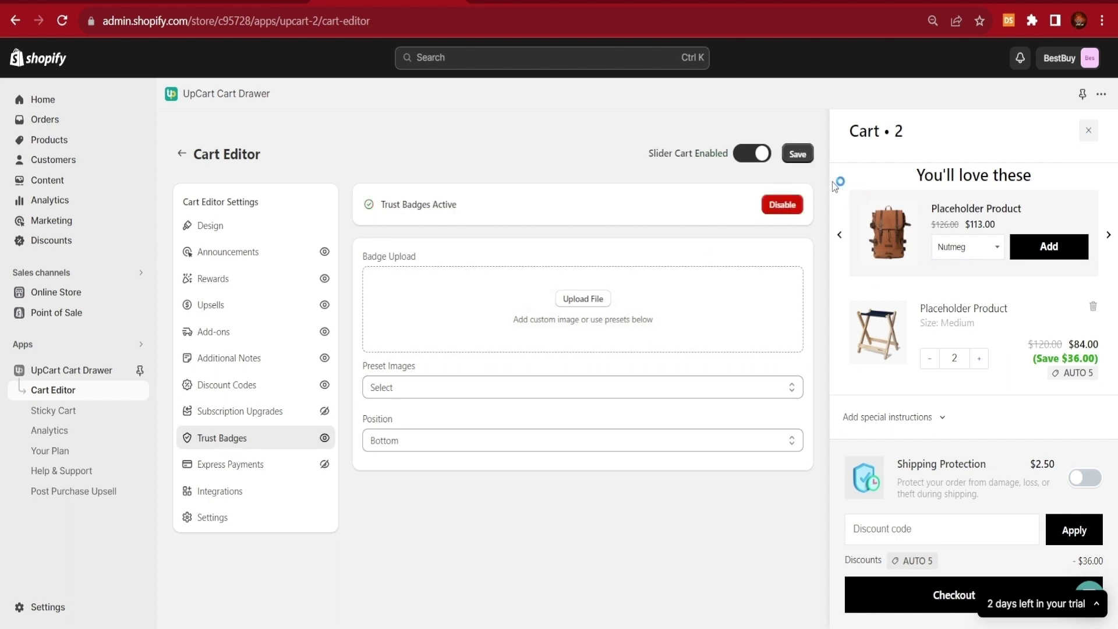
pyautogui.click(799, 156)
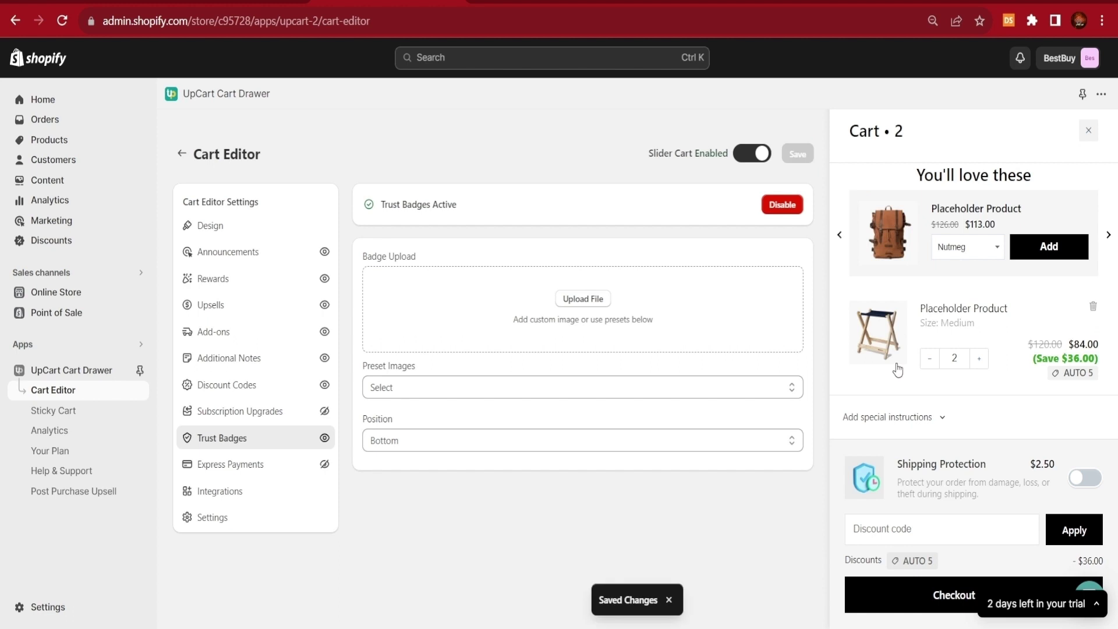
pyautogui.click(409, 407)
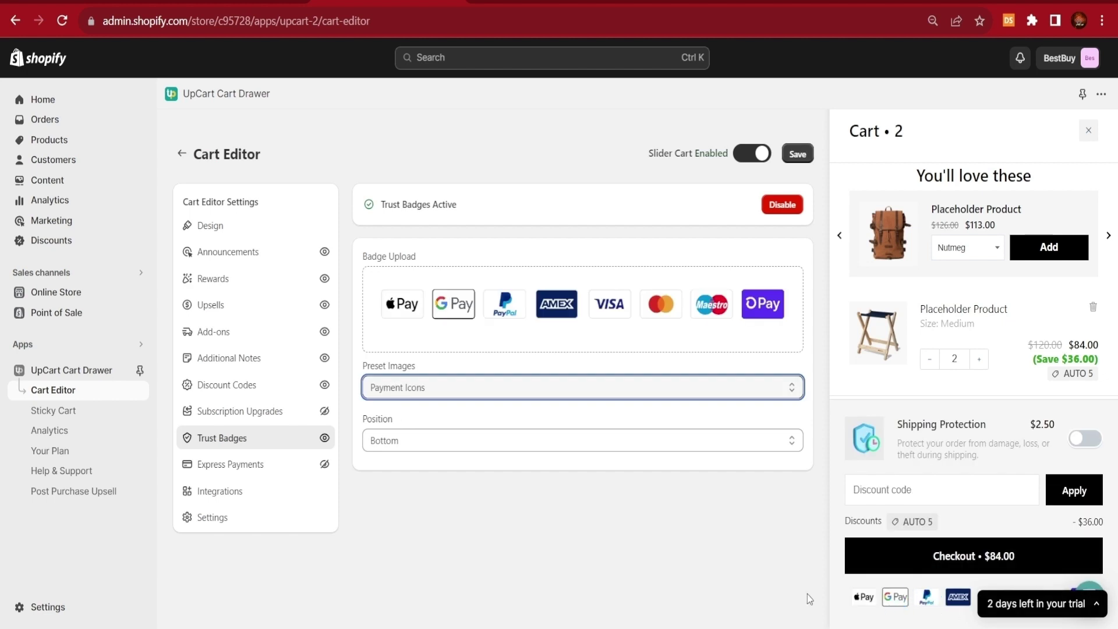
pyautogui.click(797, 153)
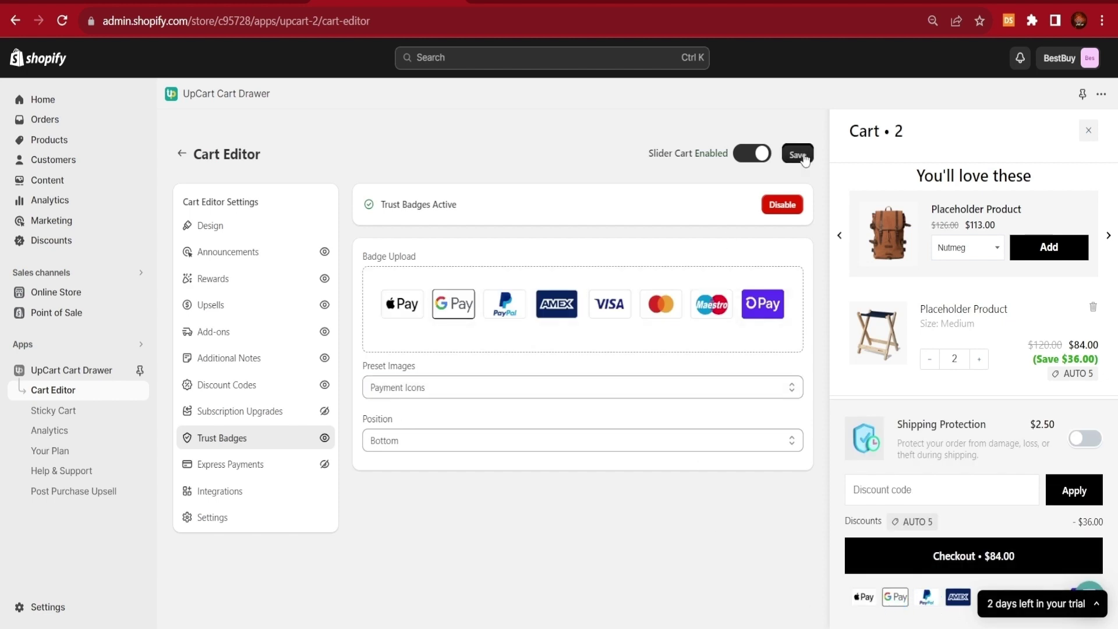
# Step: Set the trust badges position to Top and save the change
pyautogui.click(778, 438)
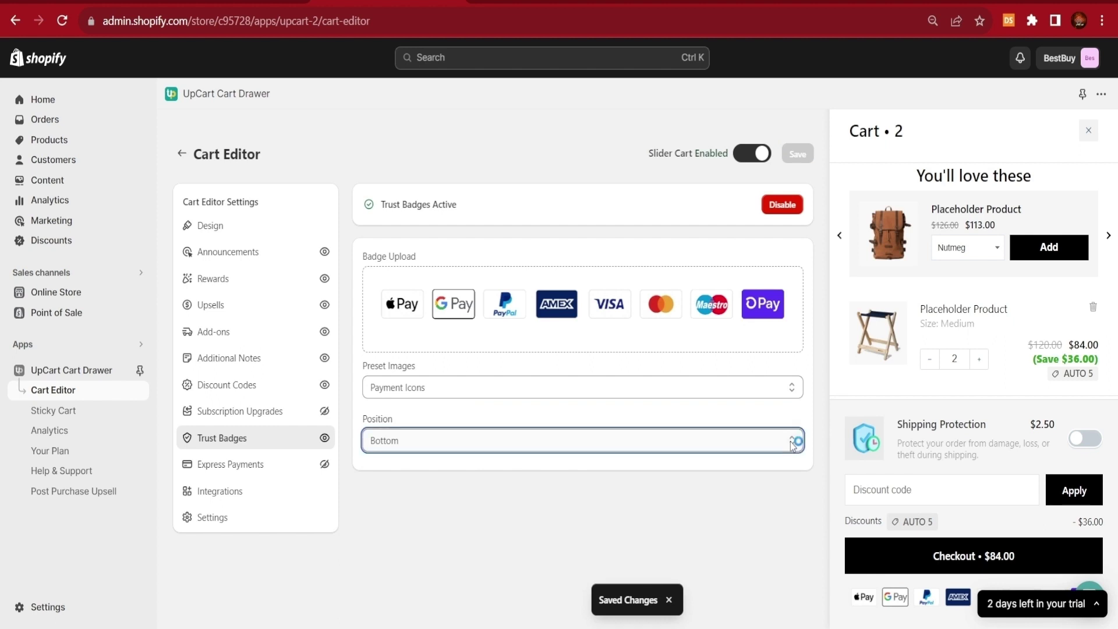
pyautogui.click(585, 477)
pyautogui.click(797, 154)
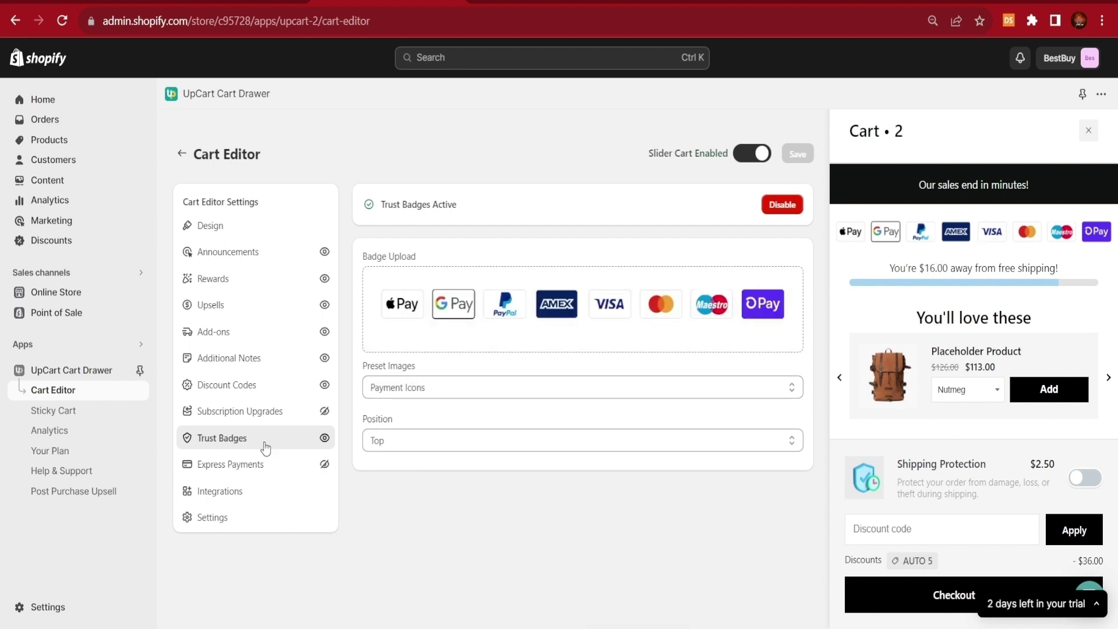
# Step: Enable express payments with the Amazon Pay and PayPal gateways, and save the settings
pyautogui.click(244, 466)
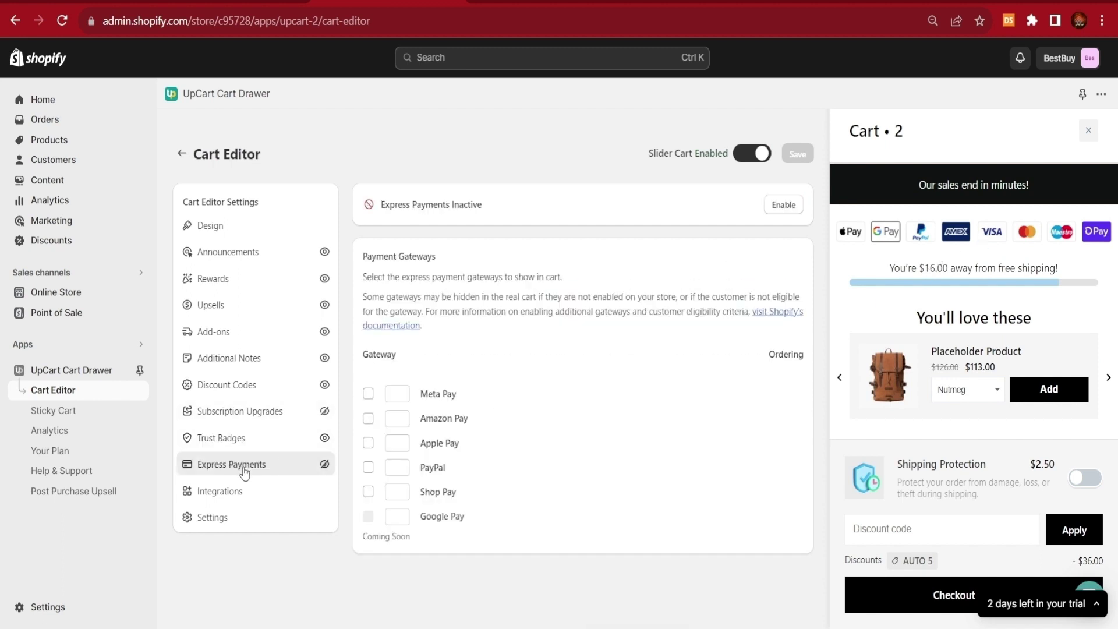
pyautogui.click(772, 205)
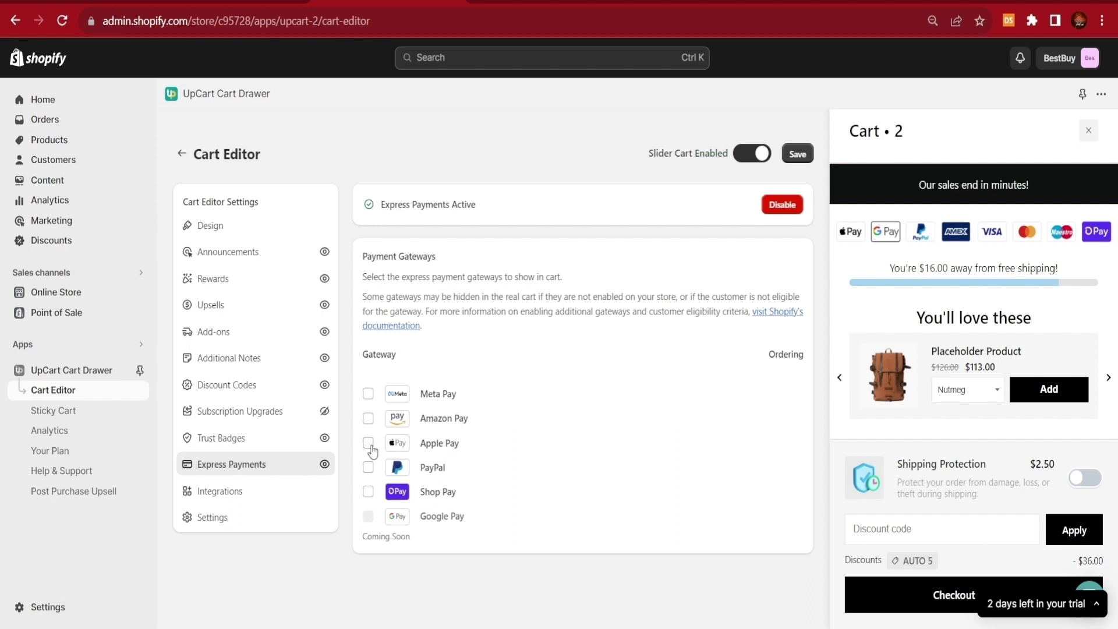
pyautogui.click(368, 418)
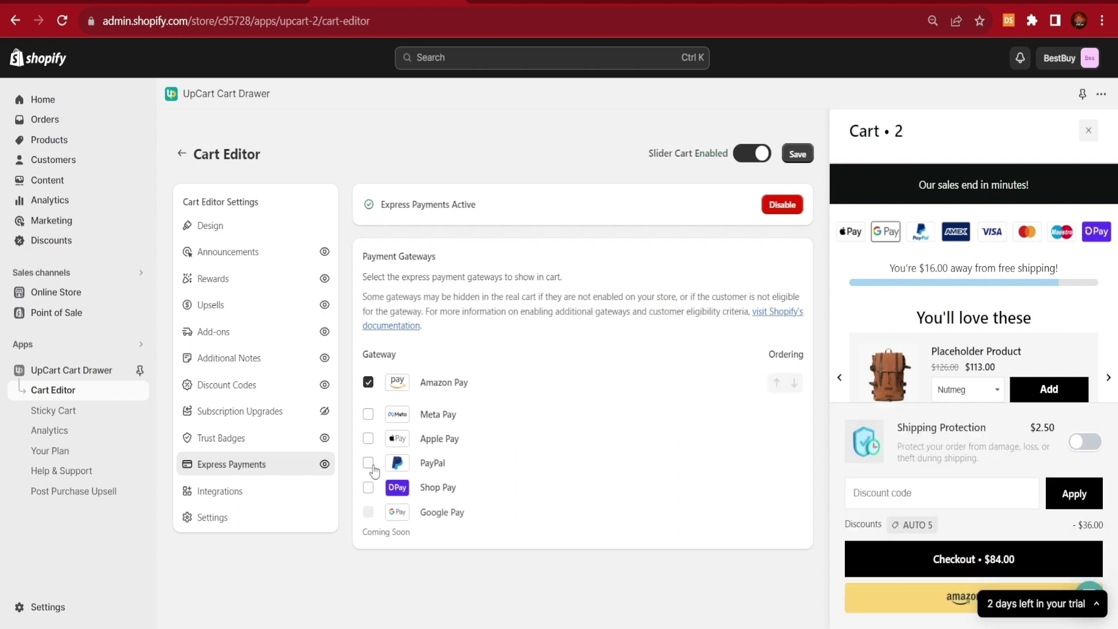
pyautogui.click(368, 462)
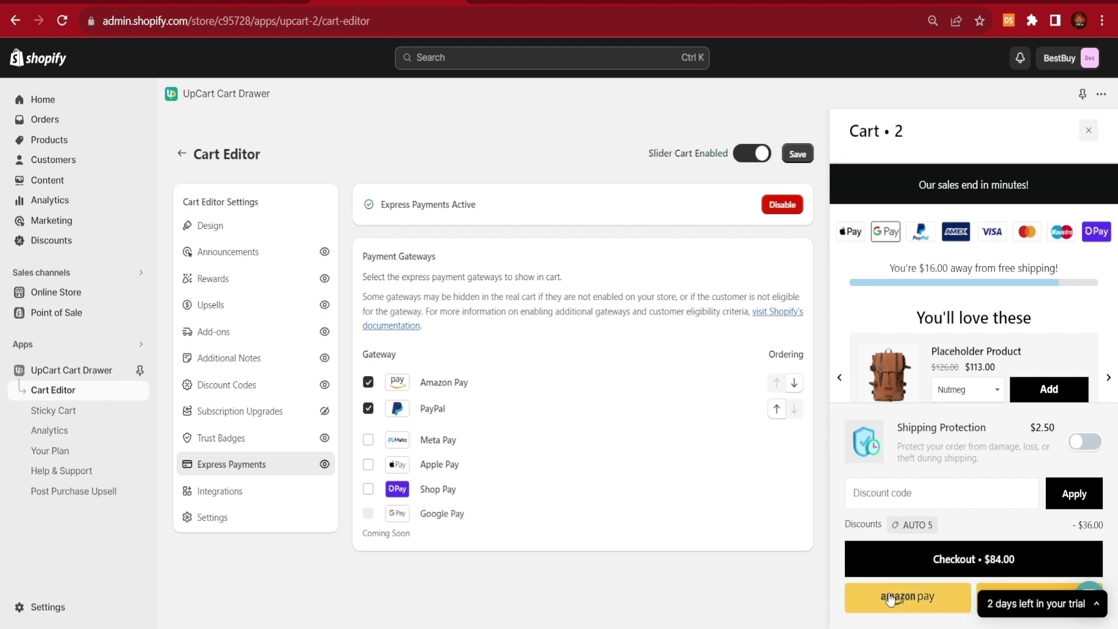
pyautogui.click(803, 152)
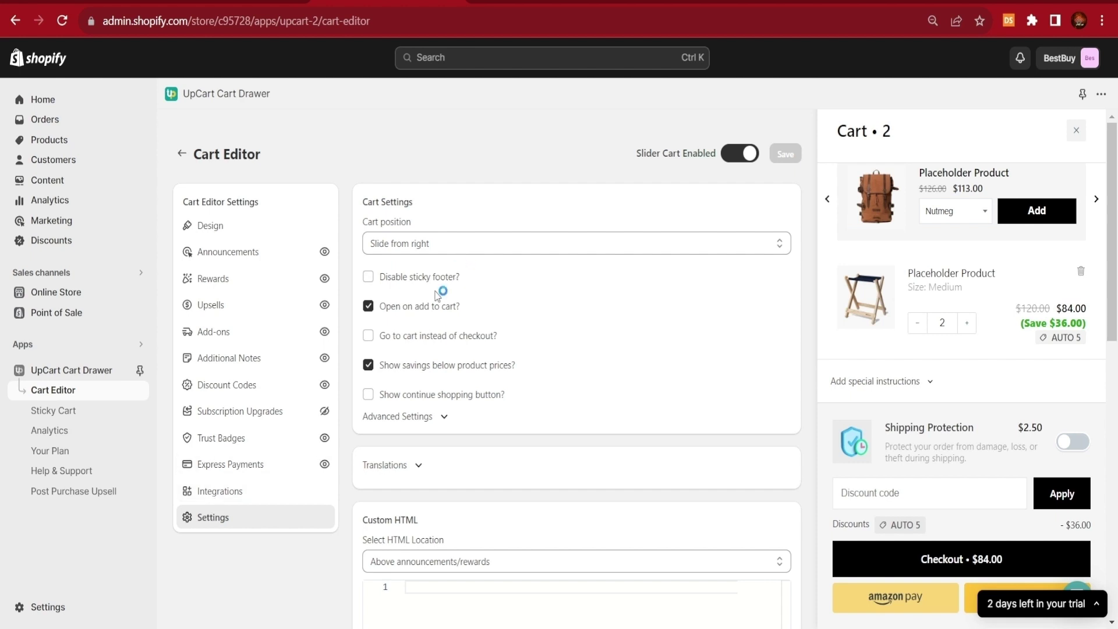
# Step: In the general cart settings, disable the sticky footer, show the continue shopping button, and save
pyautogui.click(368, 277)
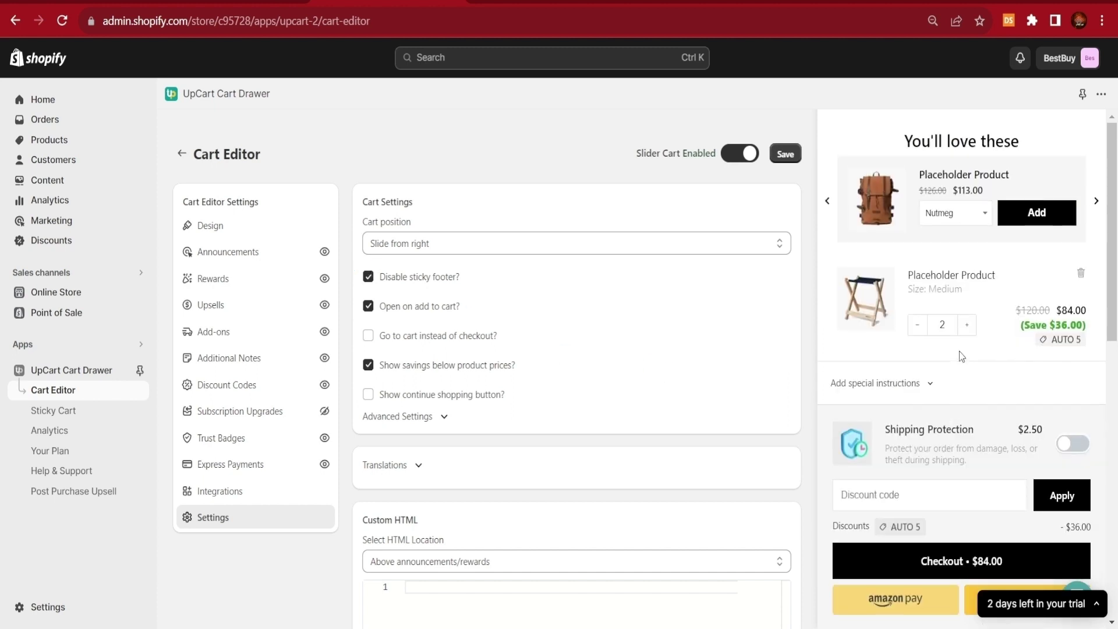
pyautogui.scroll(-3, 960, 353)
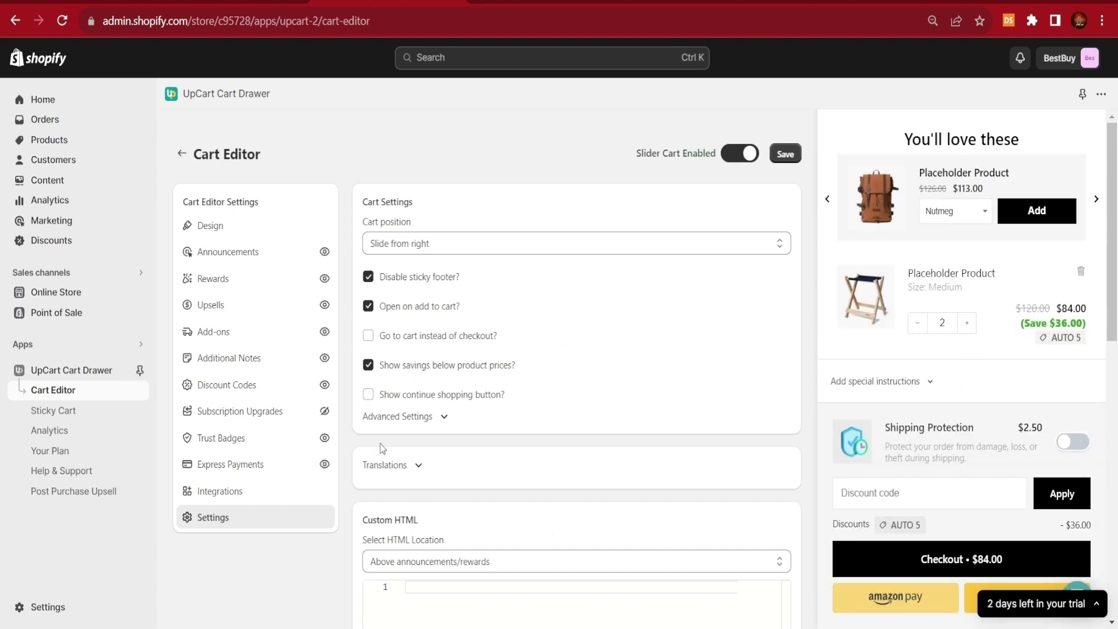
pyautogui.click(369, 395)
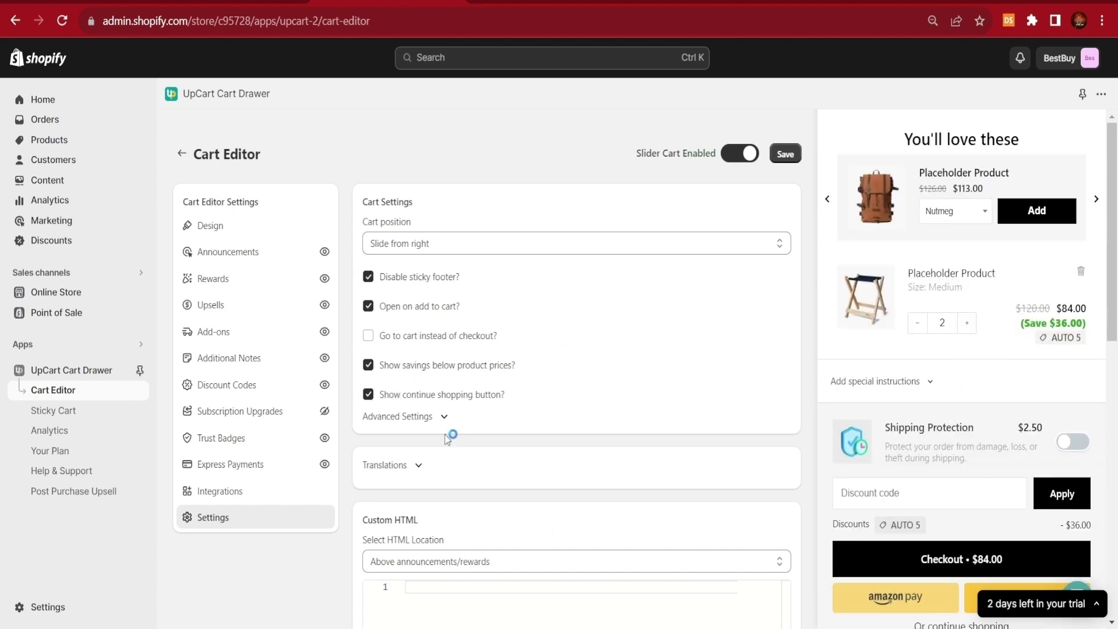
pyautogui.scroll(-1, 1050, 431)
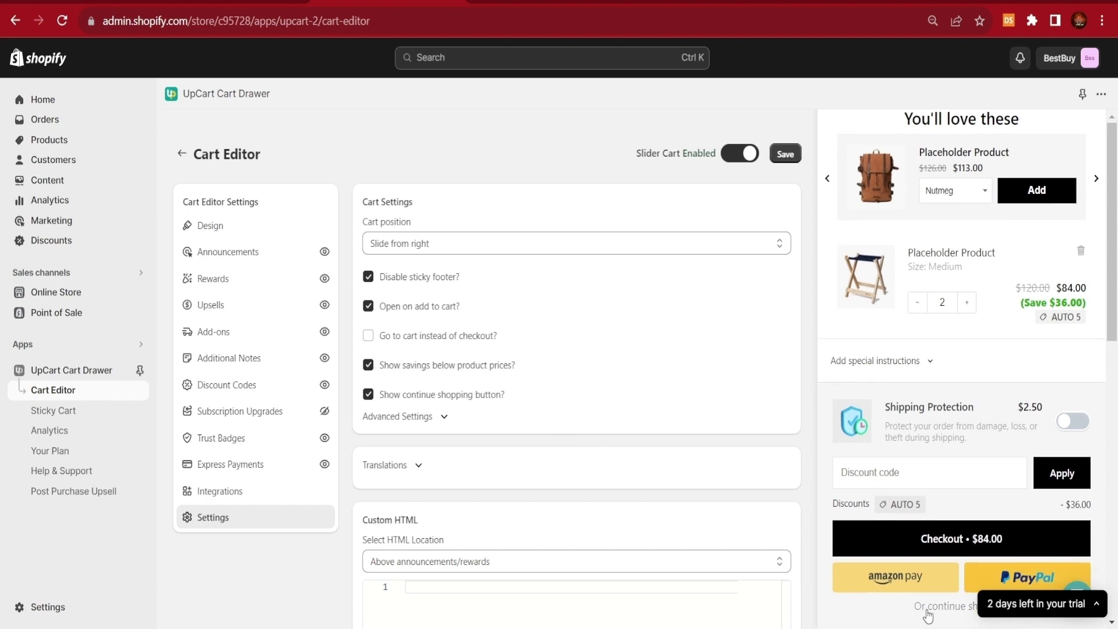
pyautogui.click(785, 153)
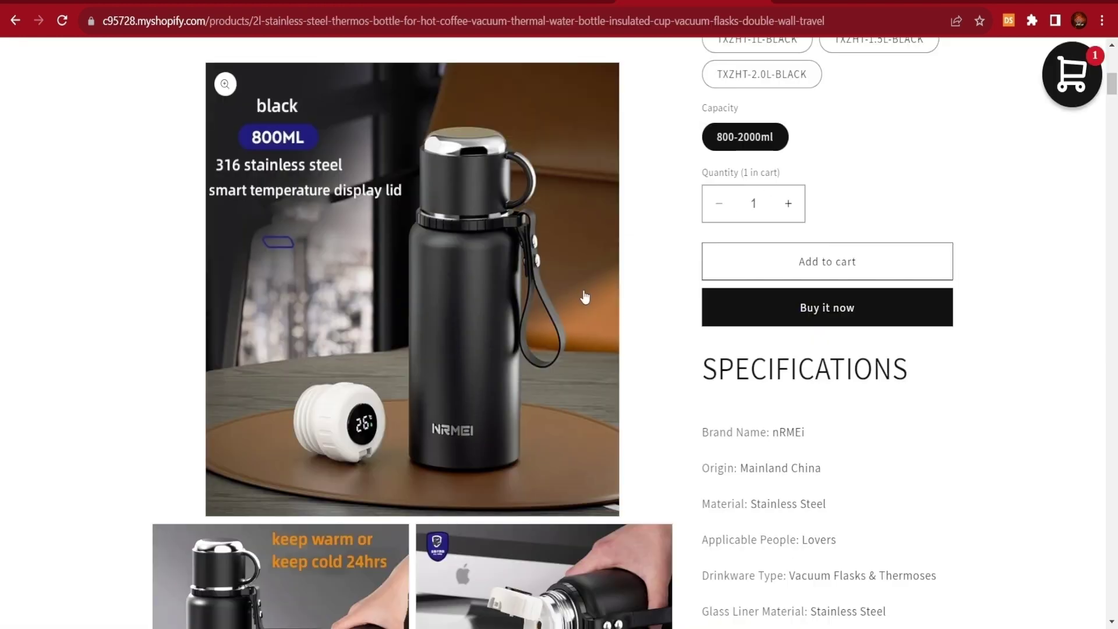
# Step: On the storefront's thermos bottle product page, open the cart drawer through the sticky cart and examine its customized sections
pyautogui.scroll(4, 672, 118)
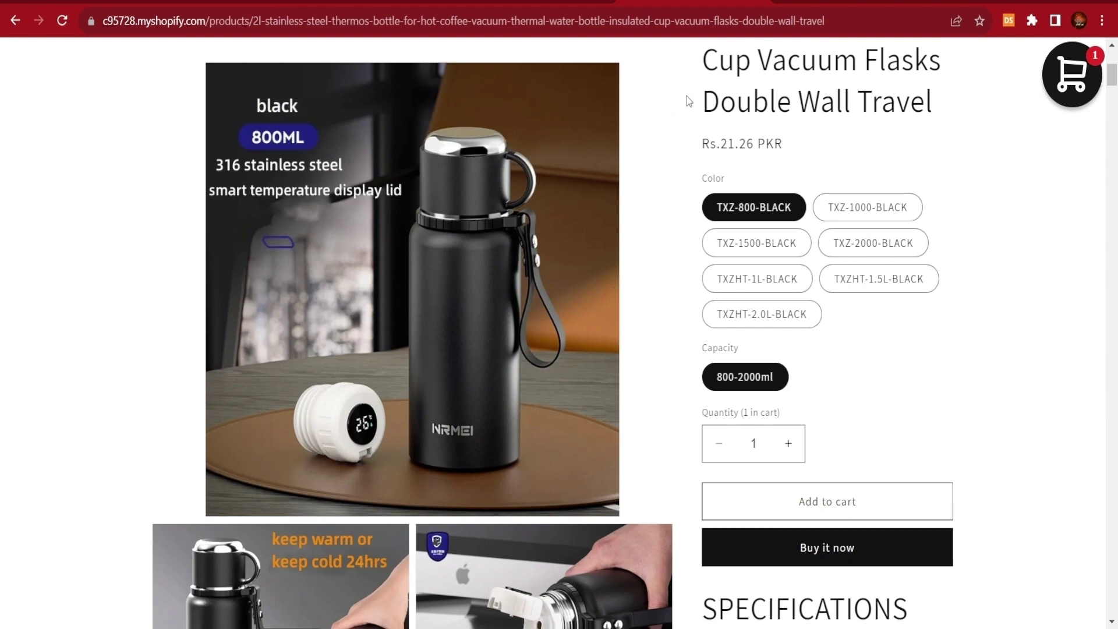
pyautogui.scroll(5, 637, 77)
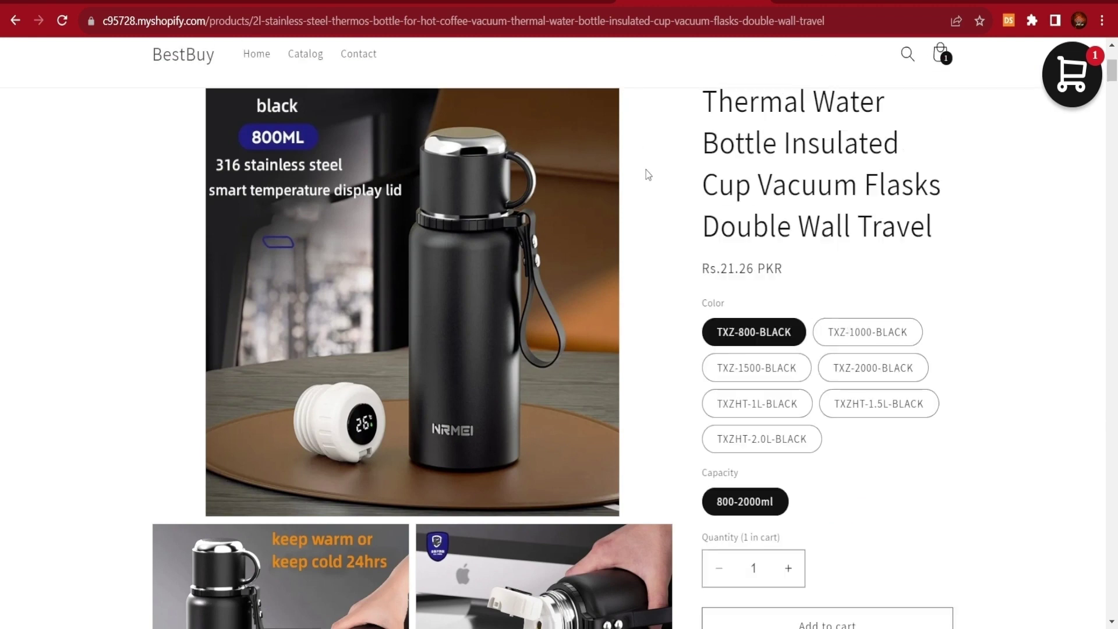
pyautogui.click(1071, 75)
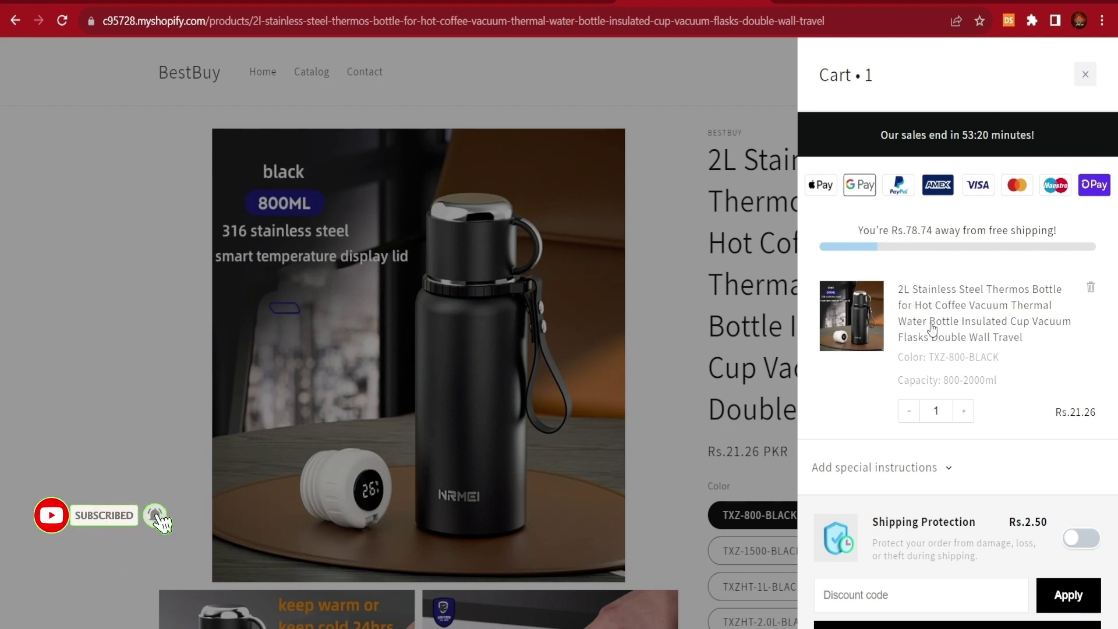
pyautogui.scroll(-2, 938, 430)
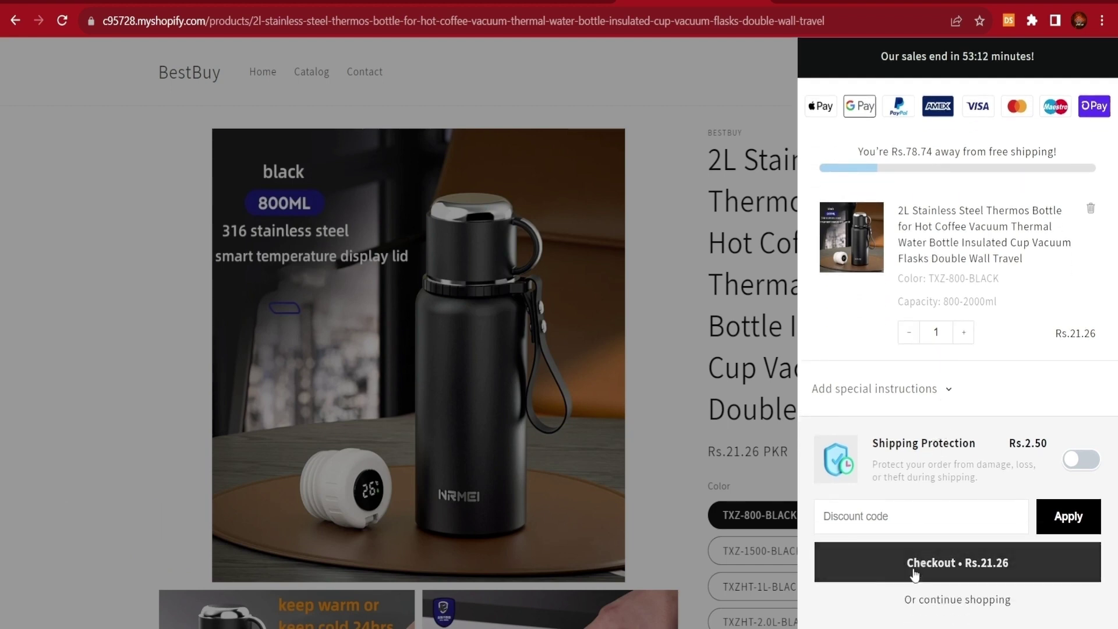
pyautogui.scroll(2, 873, 562)
pyautogui.scroll(1, 874, 559)
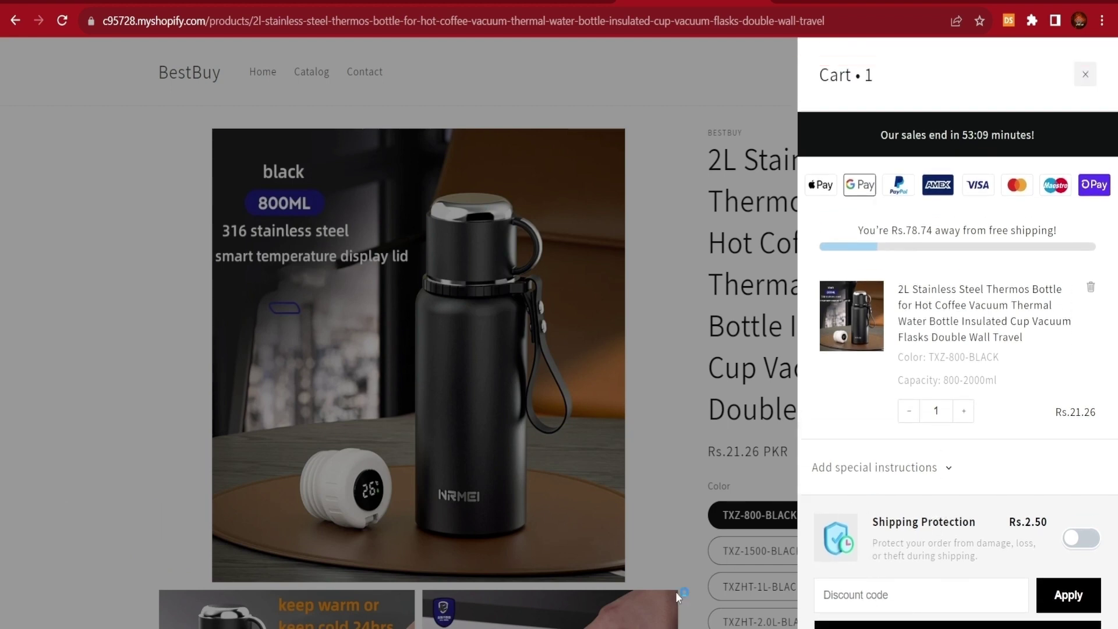